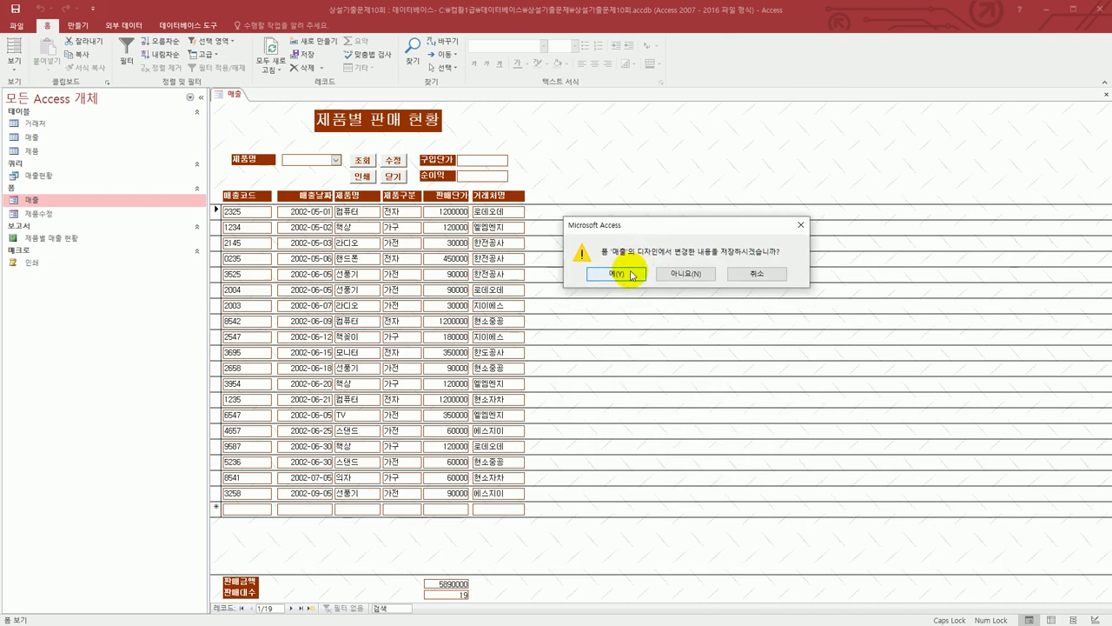
- Save the design changes to the 매출 form and switch to the exercise document's 조회 및 출력 기능 구현 section
left_click(632, 274)
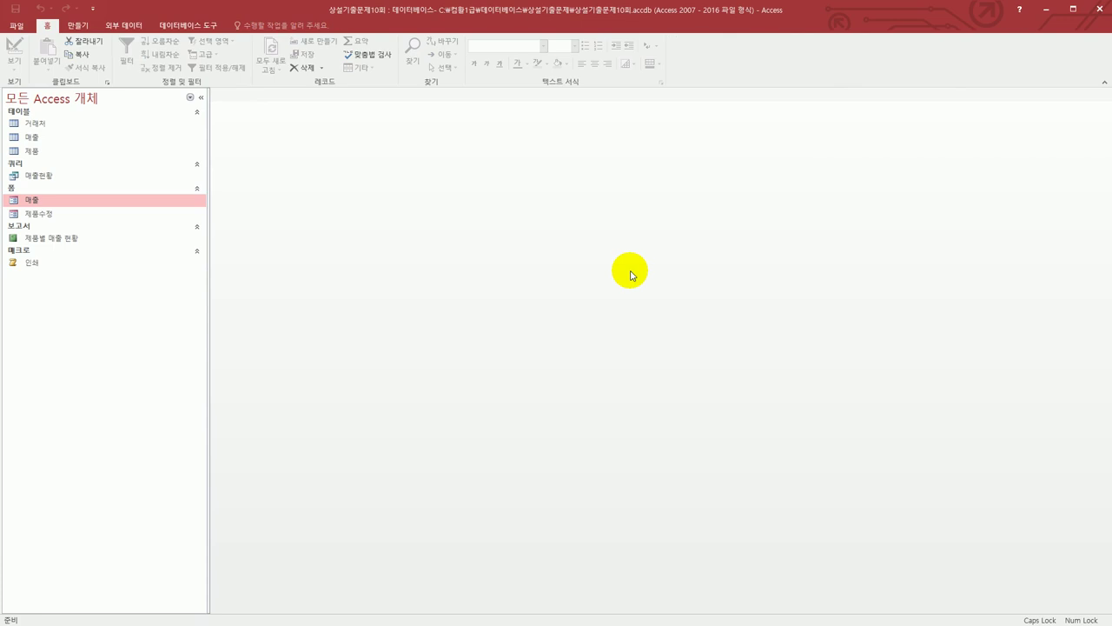
key("alt+Tab")
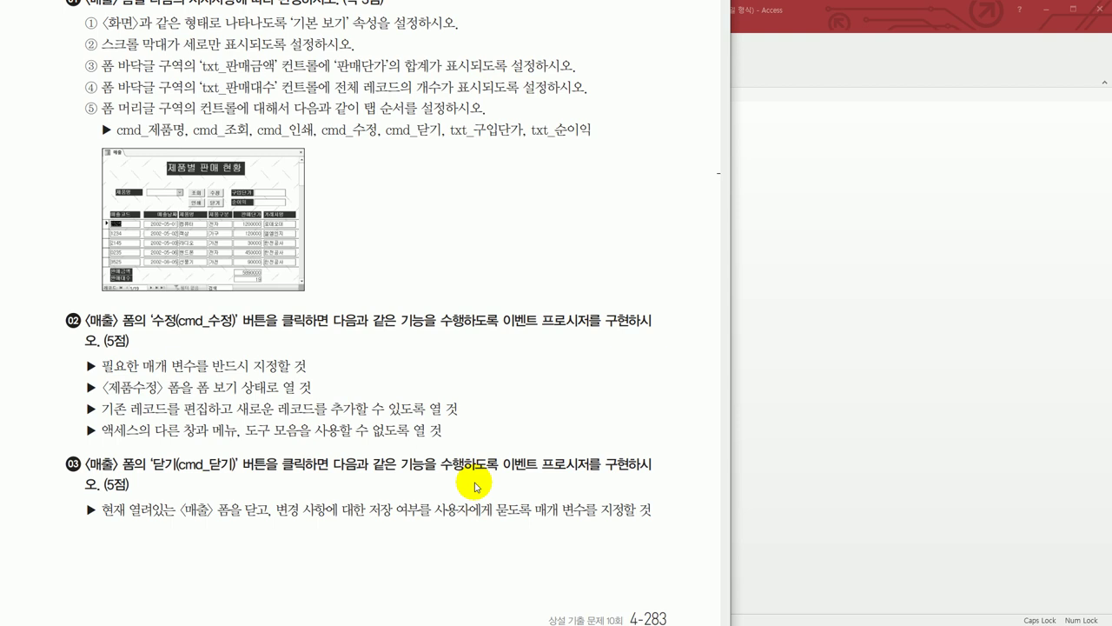
key("Left")
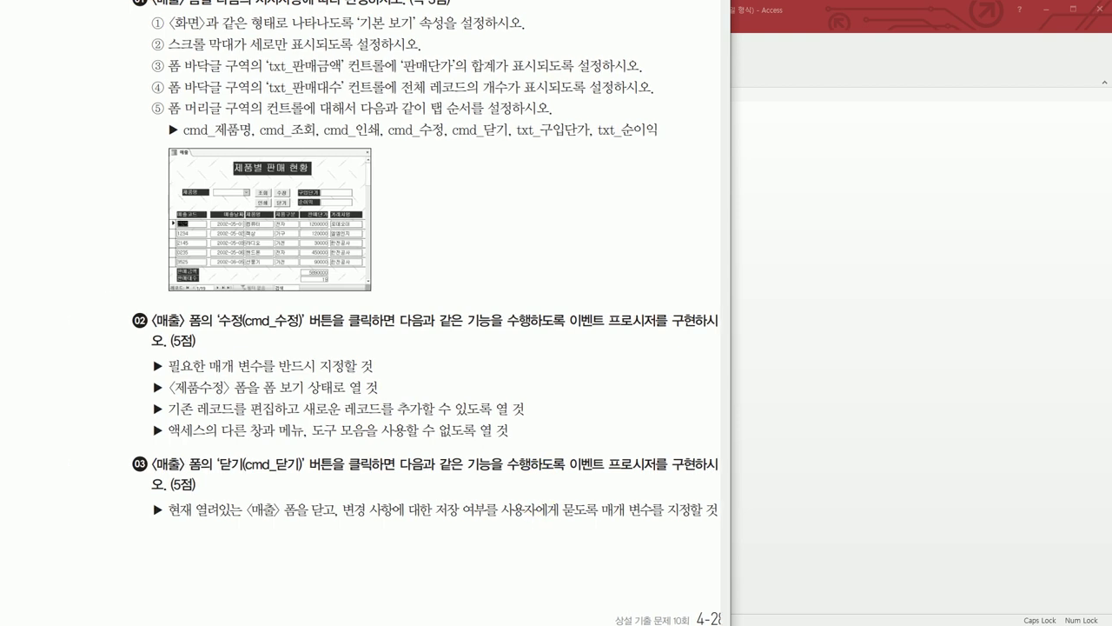
scroll(361, 312, "down", 10)
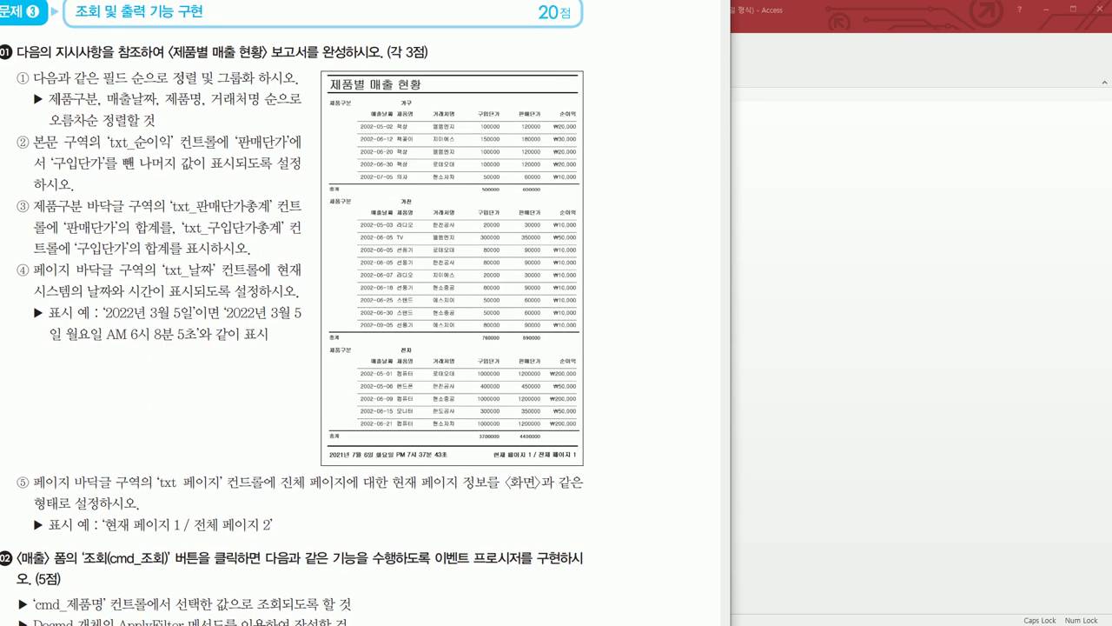
scroll(313, 313, "left", 2)
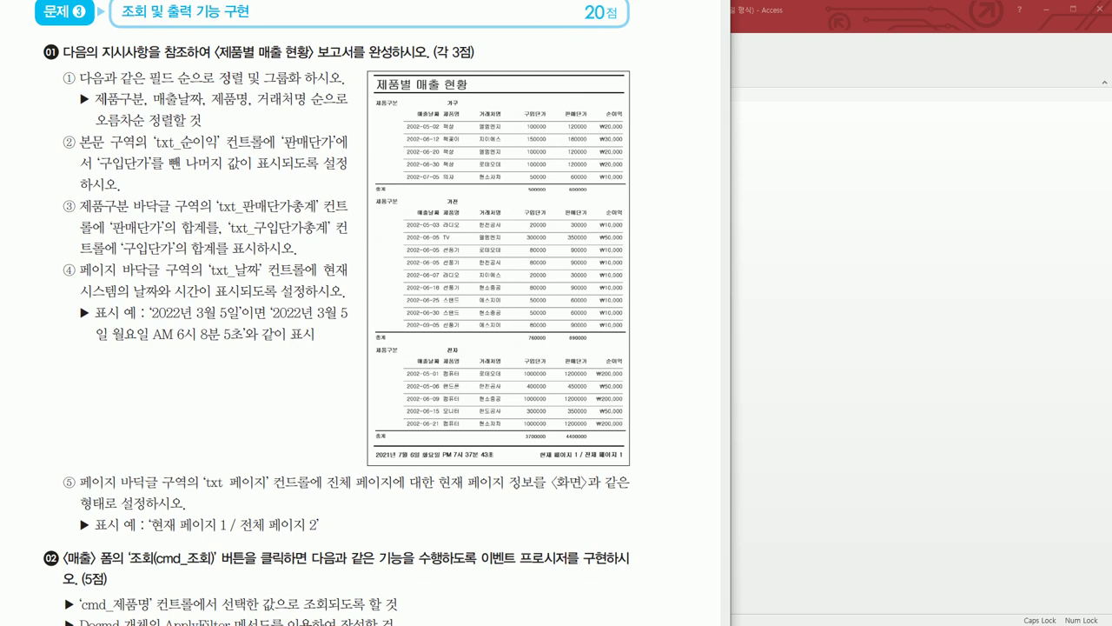
- Switch back to Access and open the 제품별 매출 현황 report in Design view
left_click(899, 503)
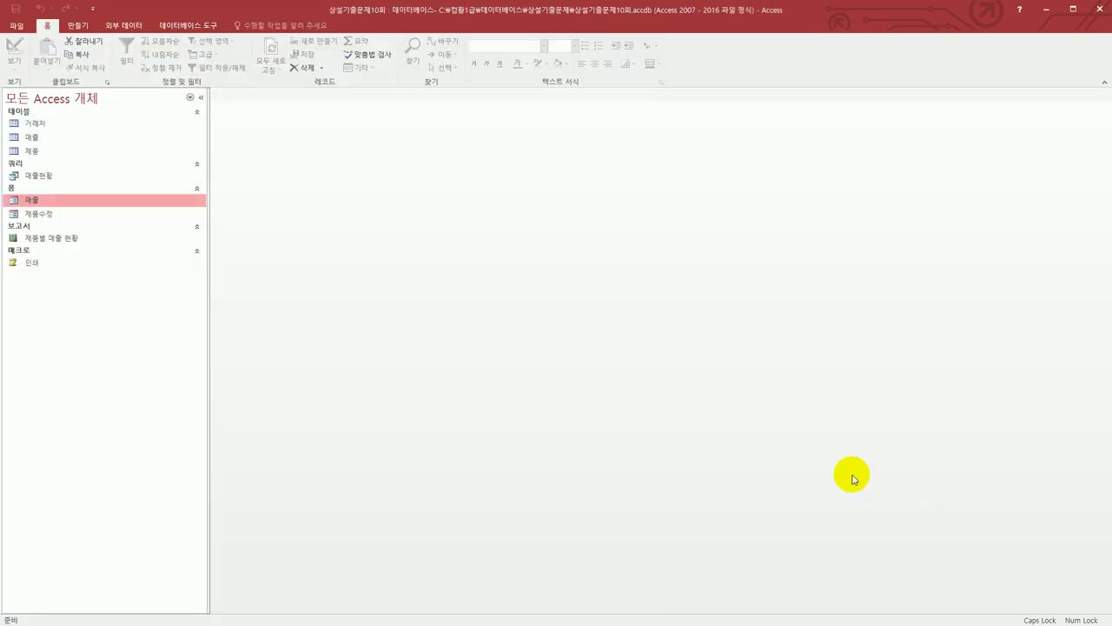
left_click(105, 246)
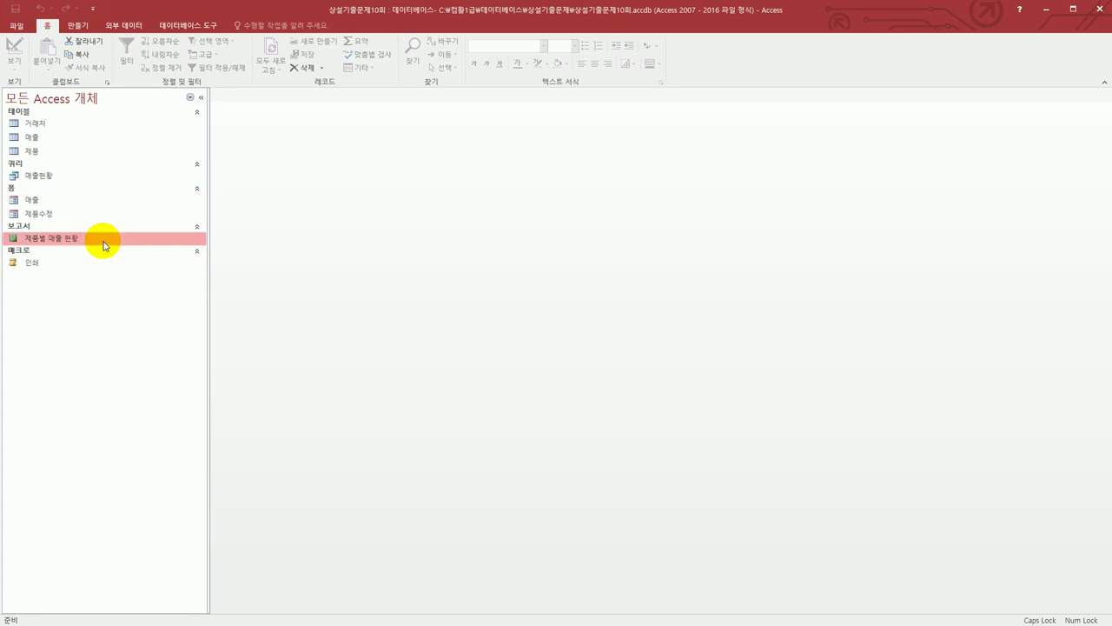
right_click(106, 246)
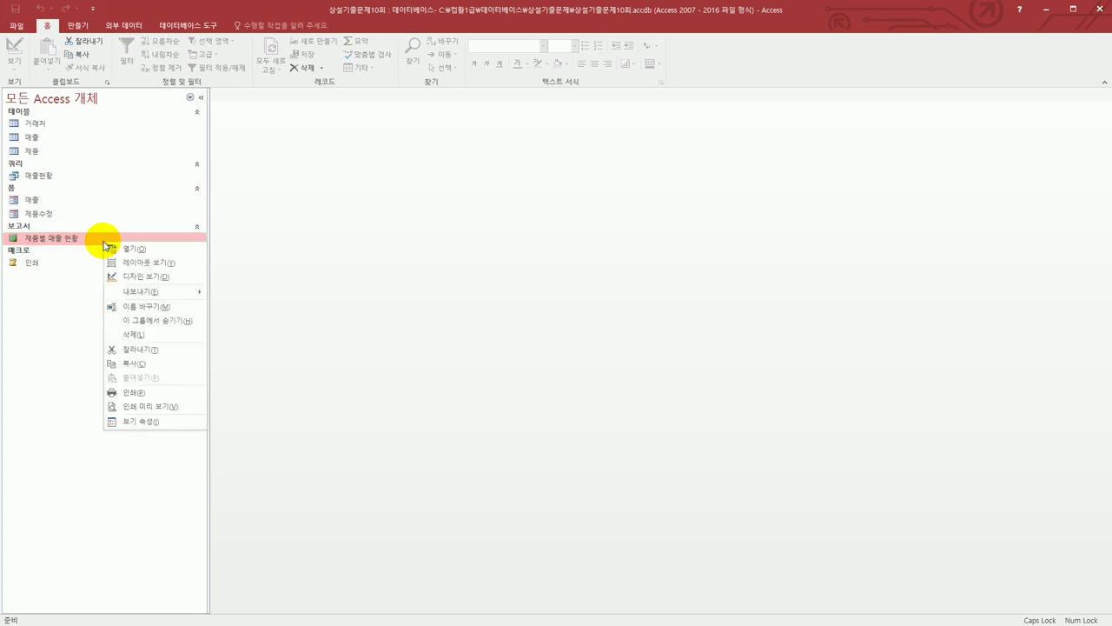
left_click(132, 275)
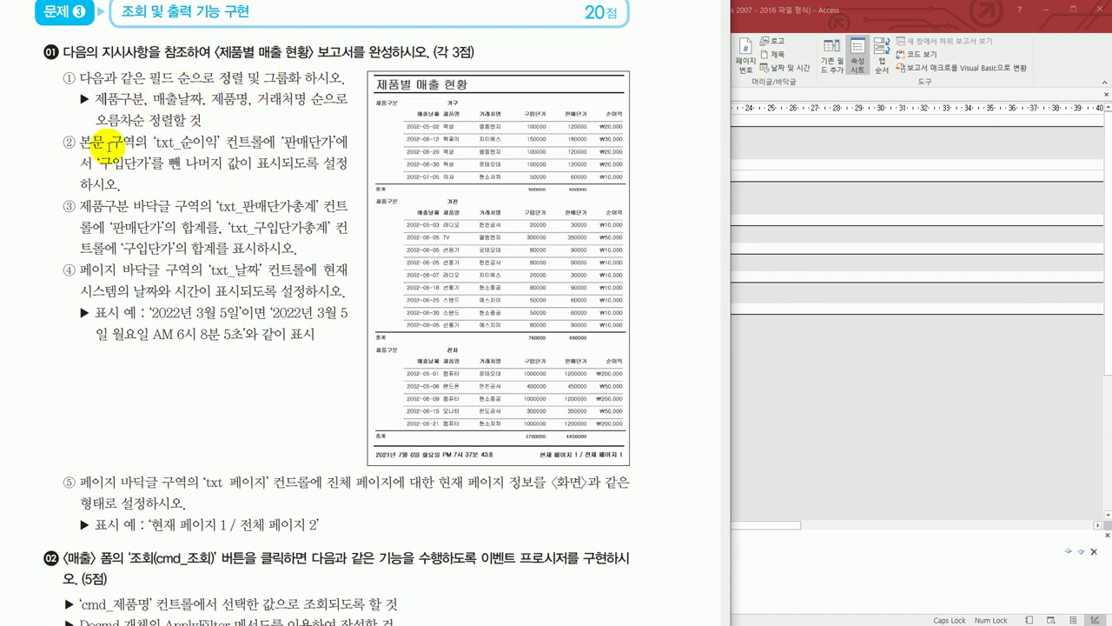
- Add ascending sort levels for 매출날짜, 제품명 and 거래처명, in that order, below the report's 제품구분 group
double_click(849, 21)
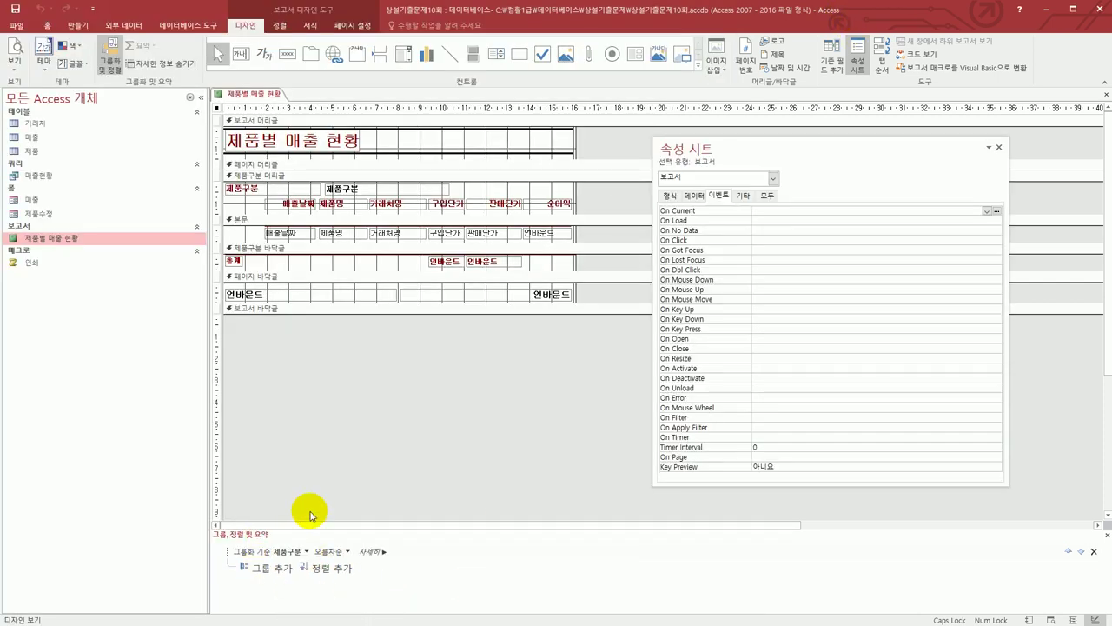
left_click(336, 571)
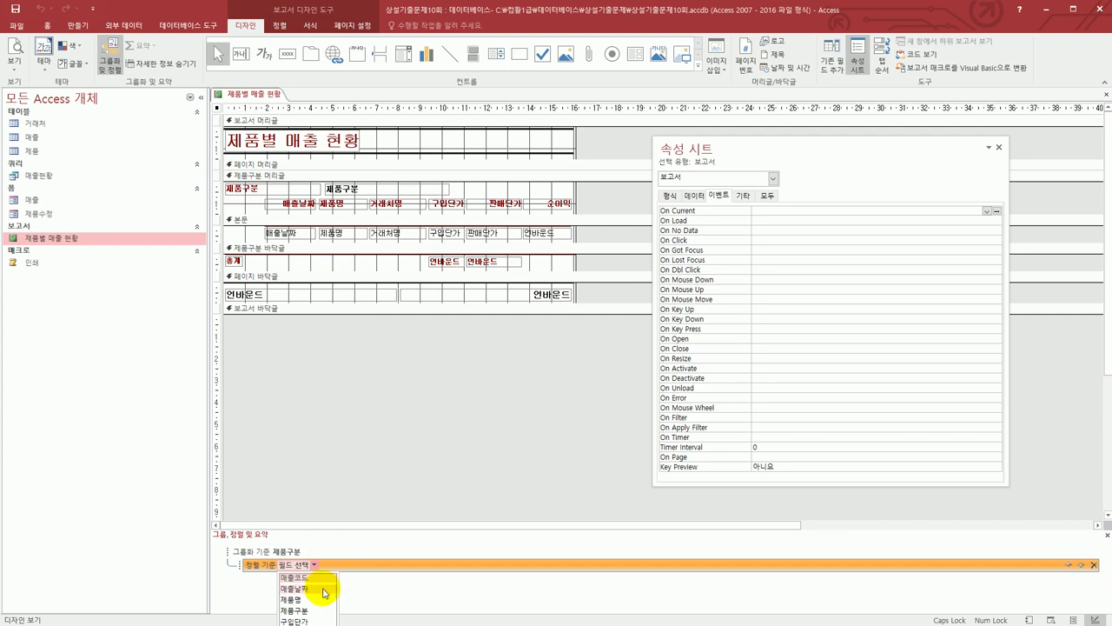
left_click(322, 588)
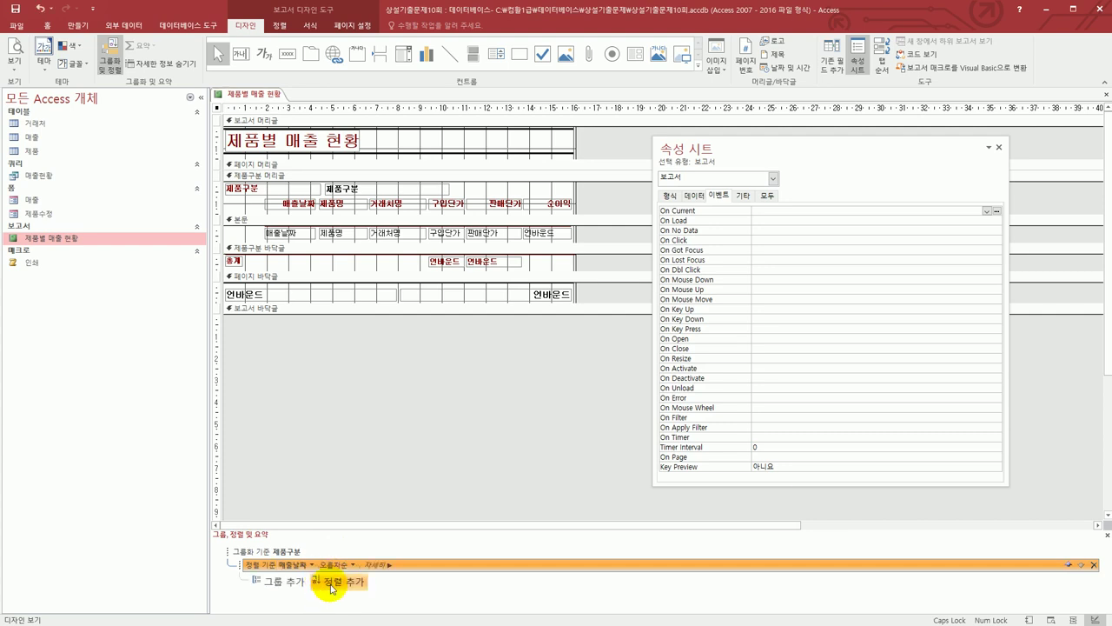
left_click(331, 584)
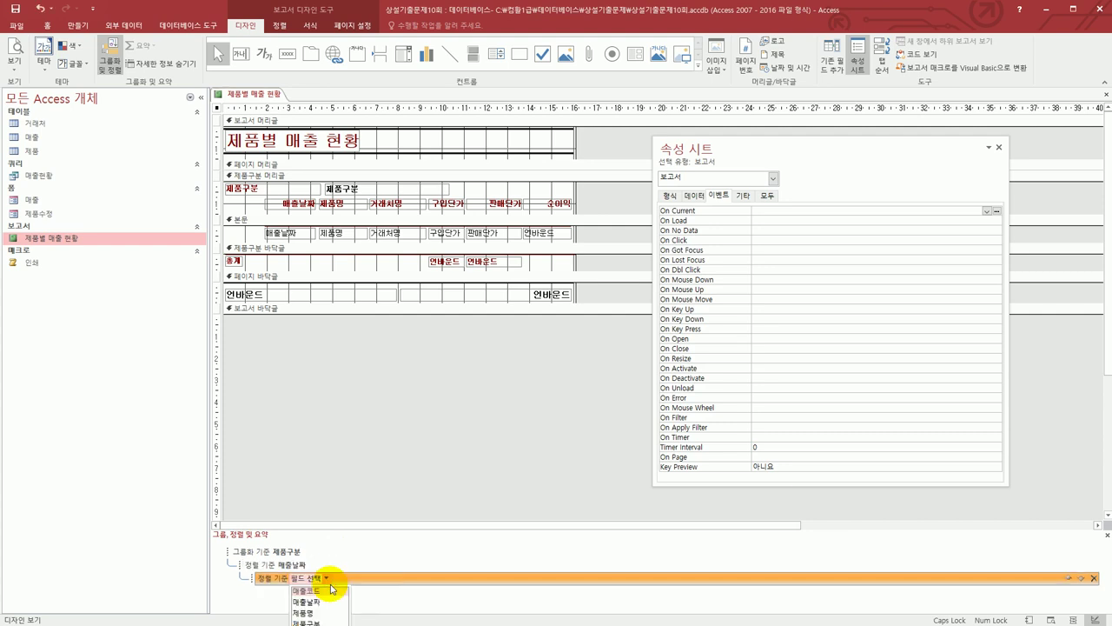
left_click(324, 613)
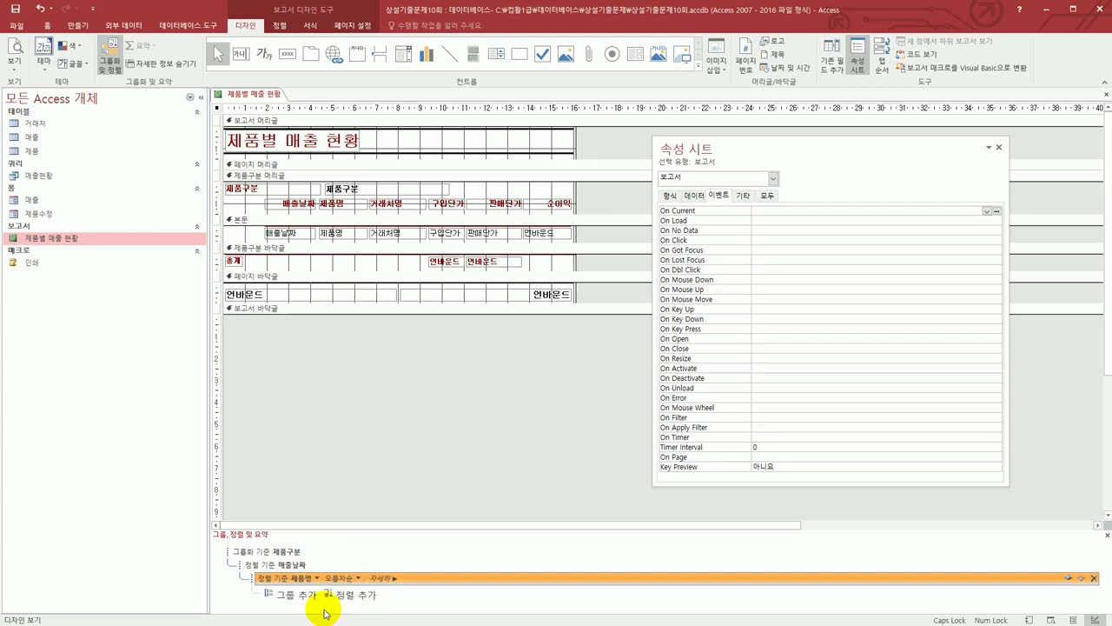
left_click(353, 595)
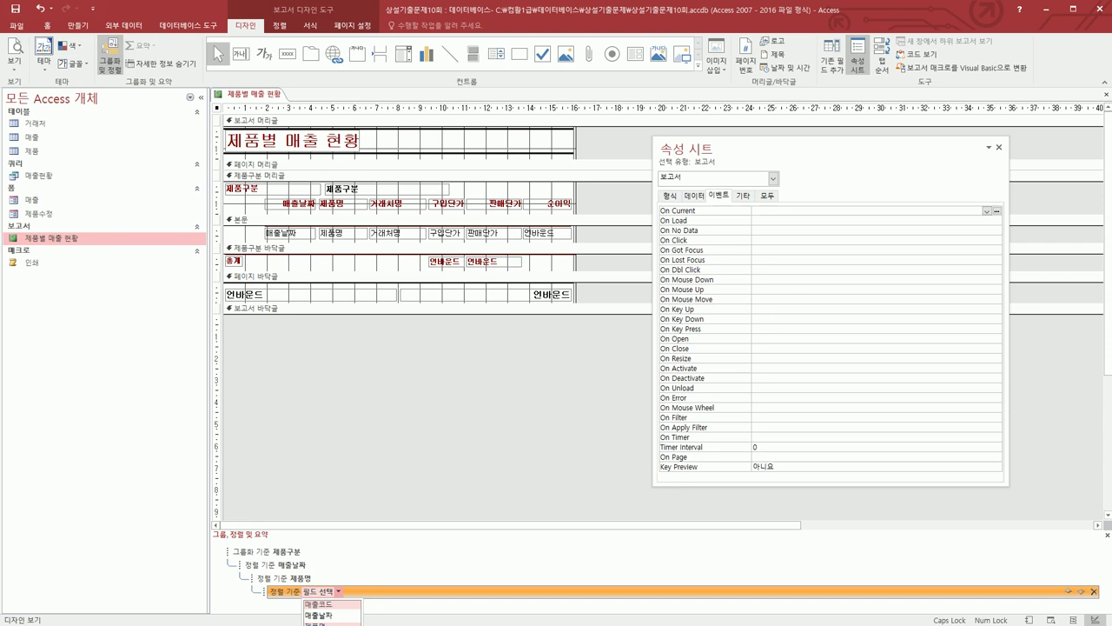
left_click(365, 603)
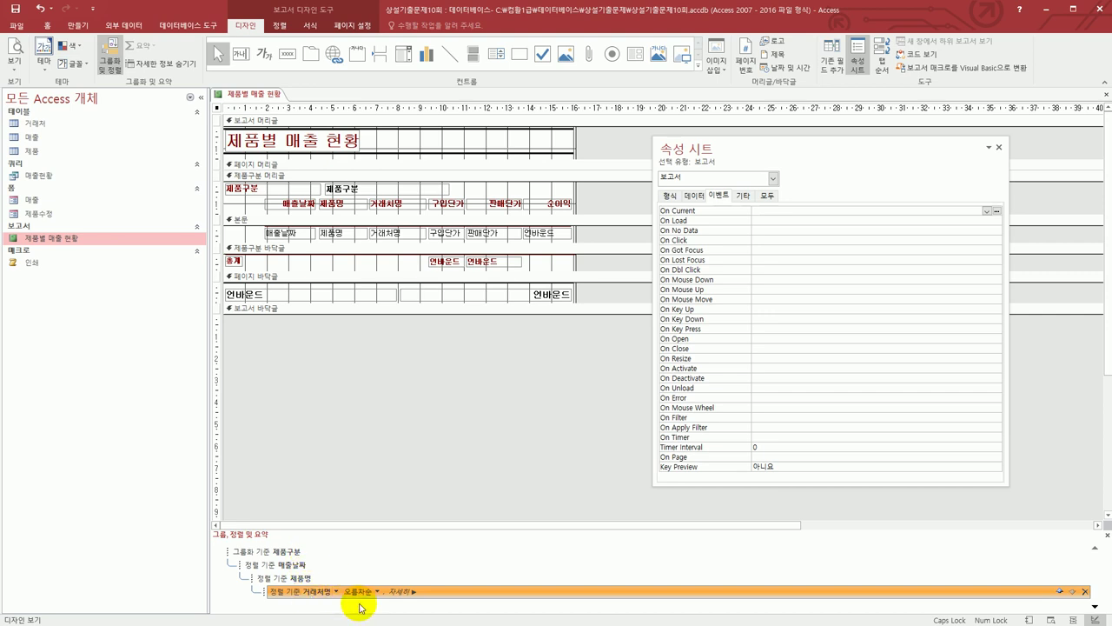
left_click(340, 446)
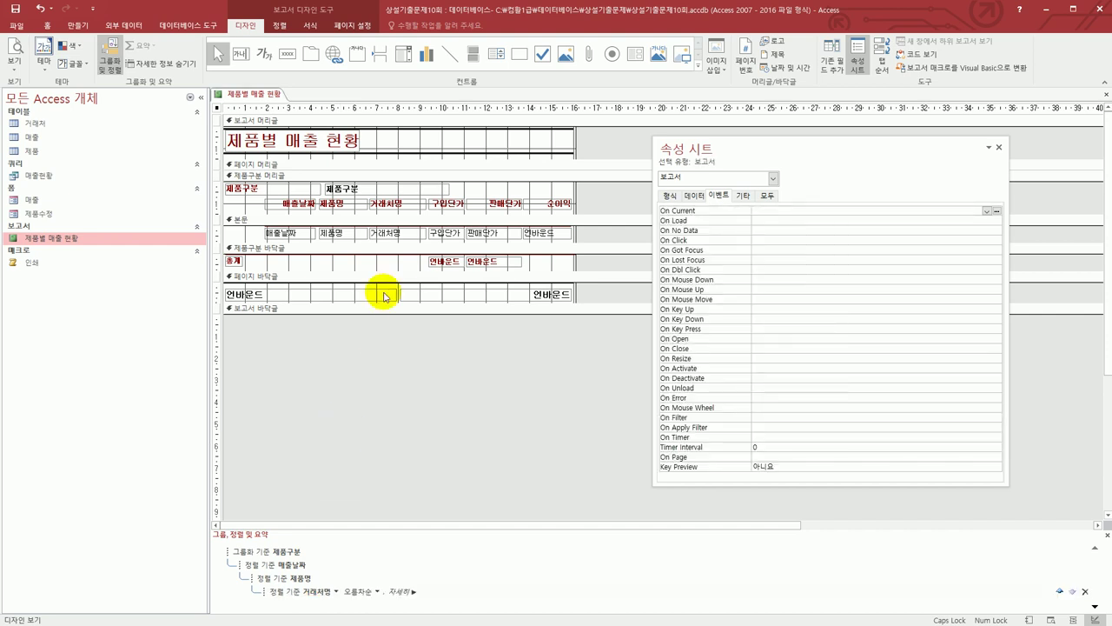
- Set the control source of txt_순이익 in the detail section to =[판매단가]-[구입단가], following the exercise instructions
left_click(548, 235)
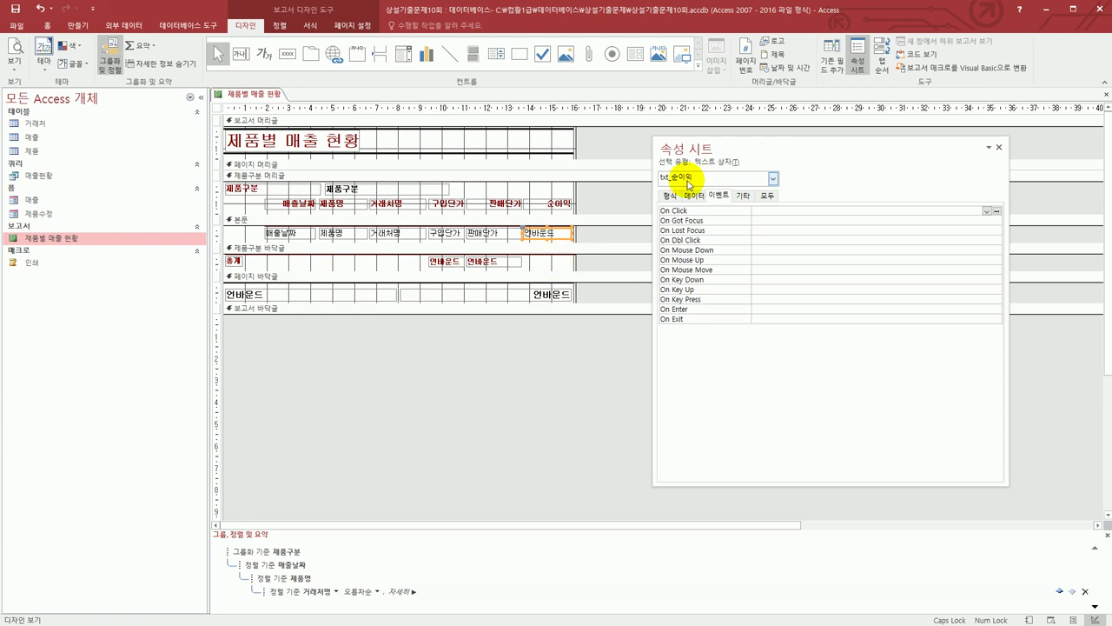
key("alt+Tab")
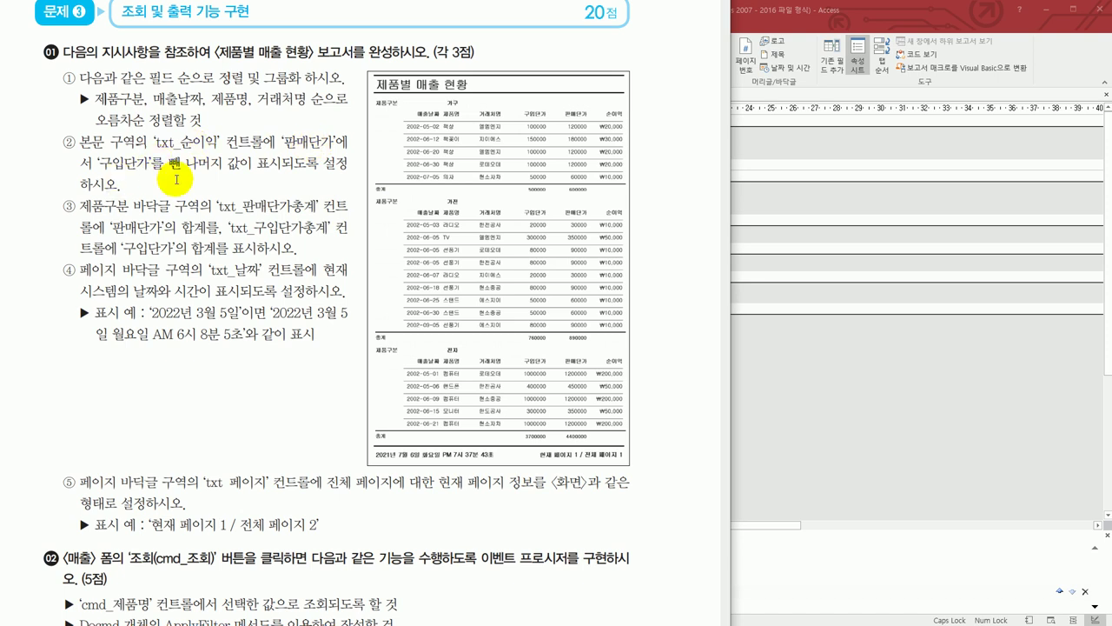
left_click(797, 26)
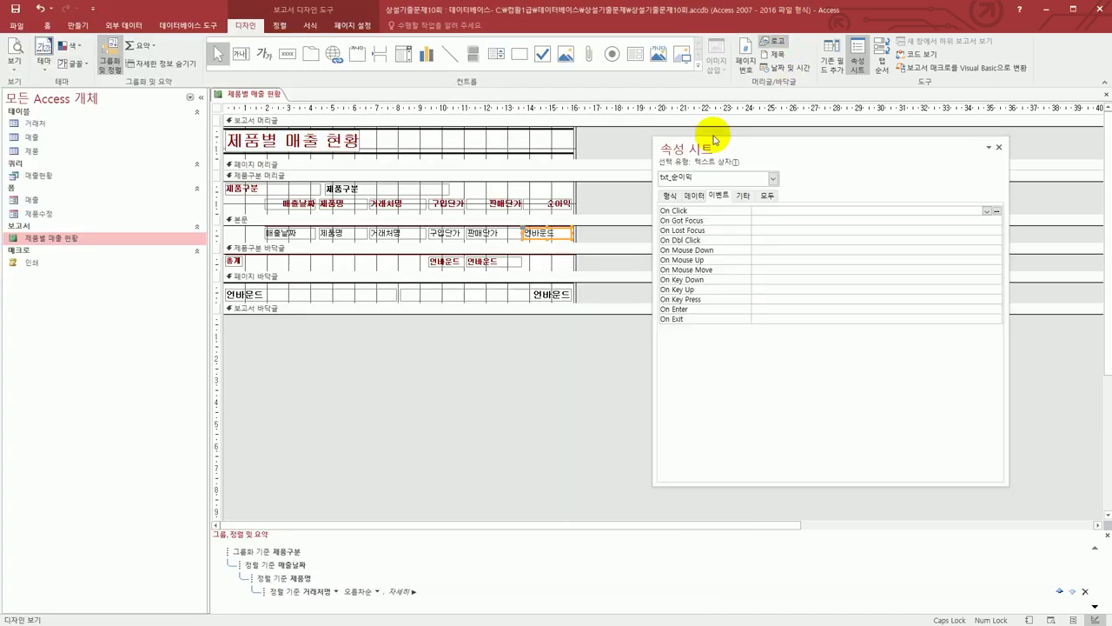
left_click(695, 195)
left_click(770, 210)
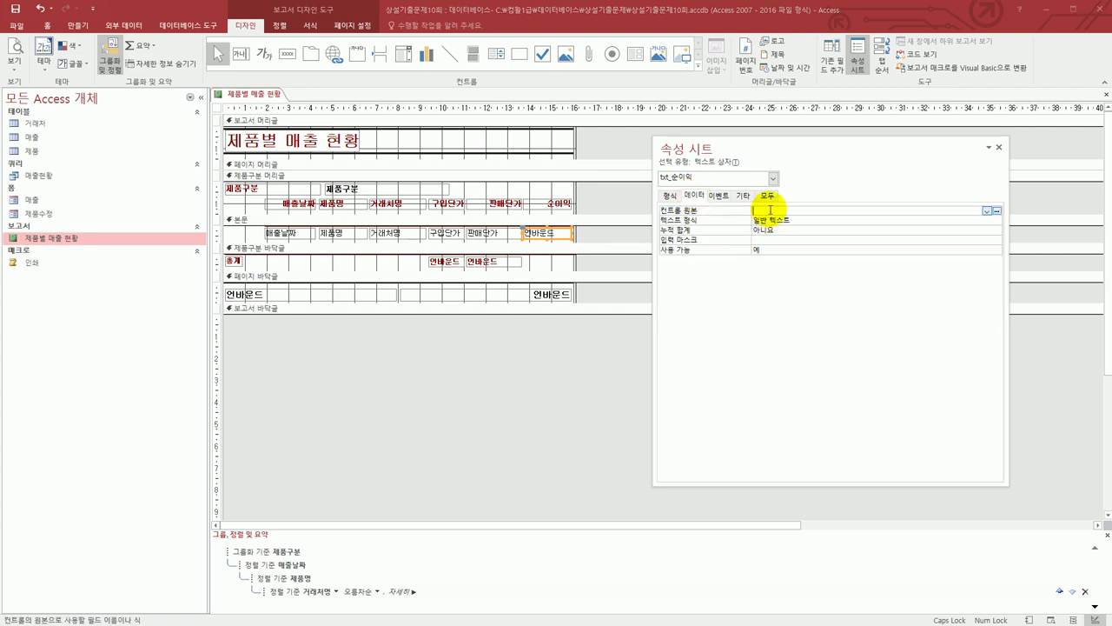
key("shift+F2")
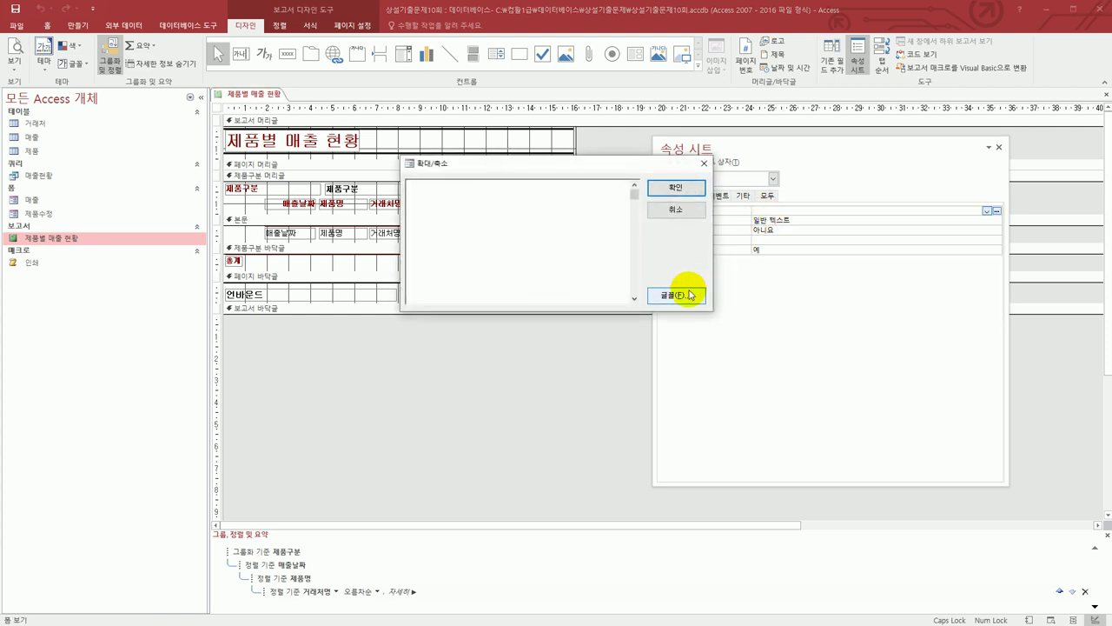
type("=")
type("[")
type("VKSA")
key("BackSpace")
key("BackSpace")
key("BackSpace")
key("BackSpace")
type("ㅍ")
type("판매단가")
type("]-[")
type("[구입")
key("BackSpace")
key("BackSpace")
key("BackSpace")
type("구입단가")
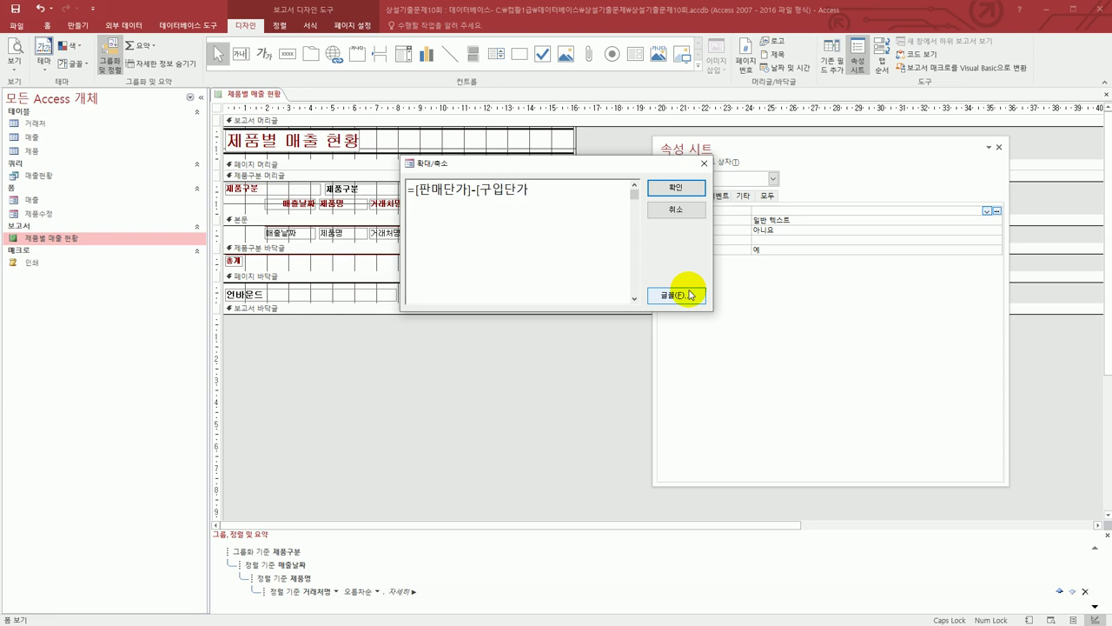
type("]")
left_click(673, 188)
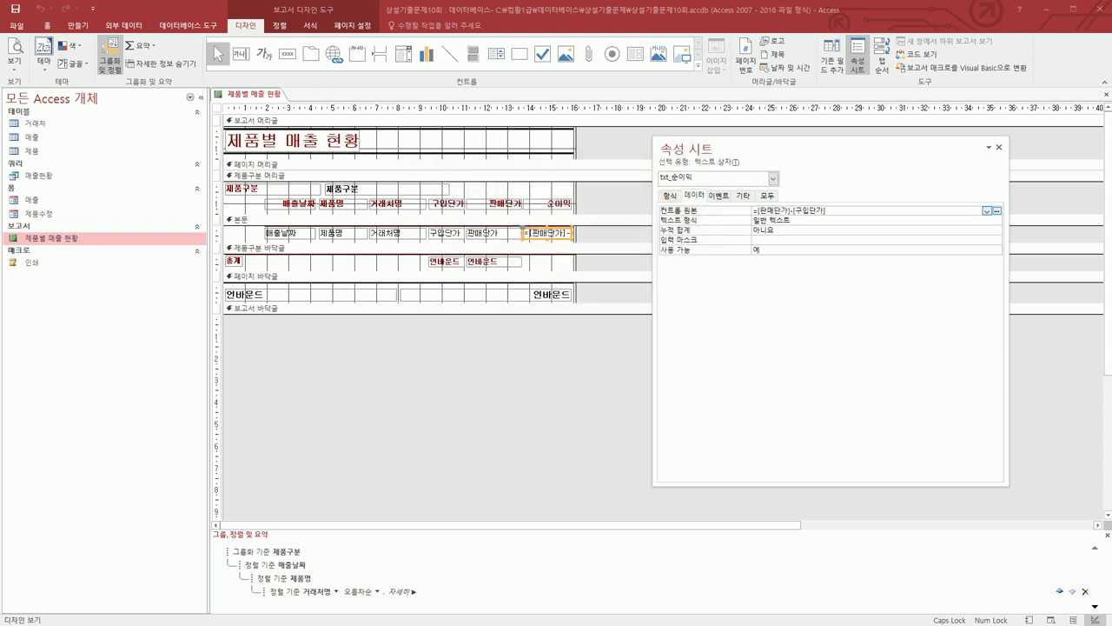
- Set the control source of txt_구입단가총계 in the 제품구분 footer to =SUM([구입단가])
key("alt+Tab")
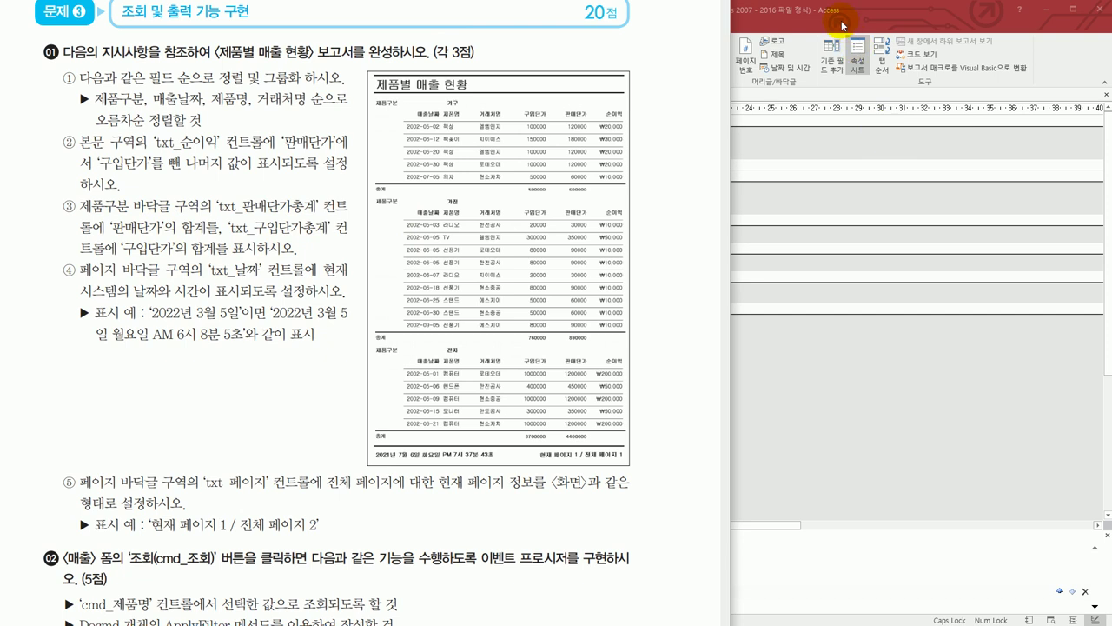
left_click(894, 22)
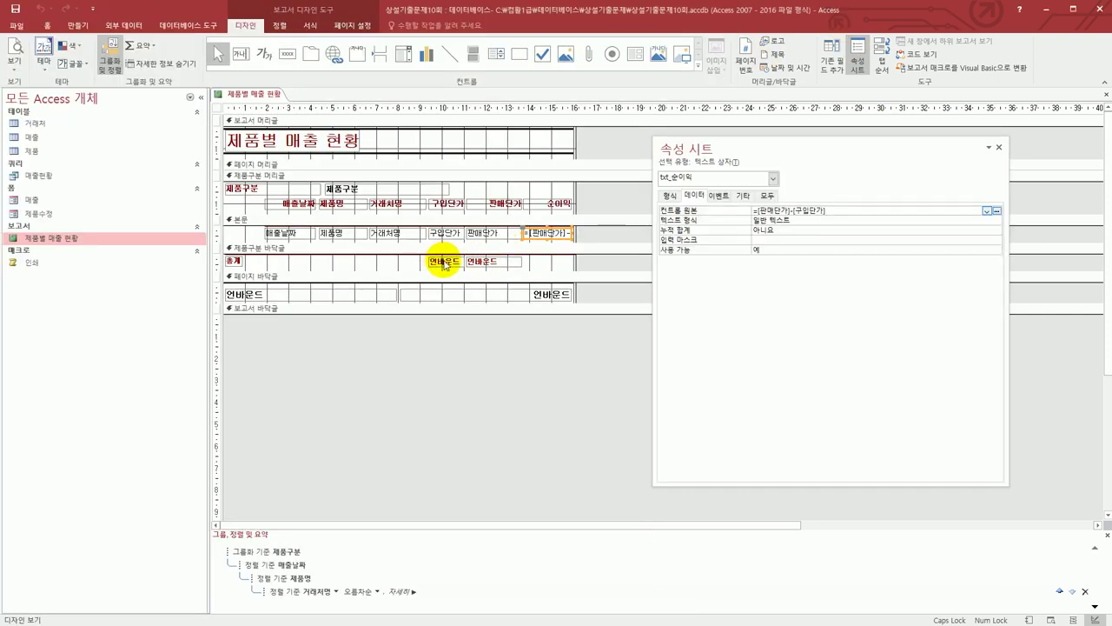
left_click(439, 263)
left_click(461, 264)
left_click(455, 271)
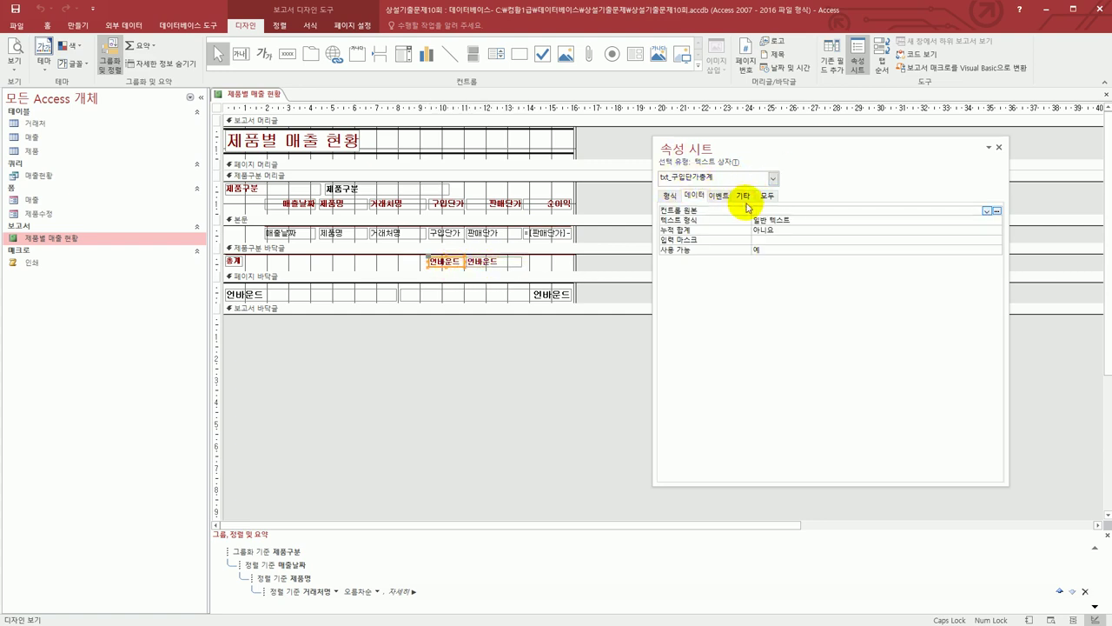
left_click(770, 210)
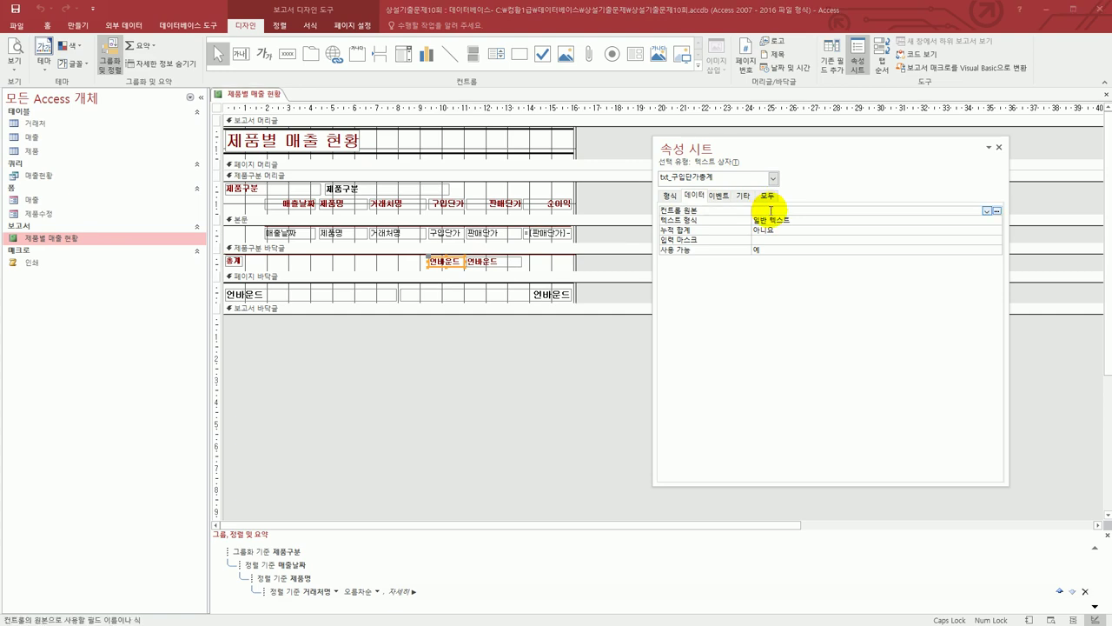
key("shift+F2")
type("=")
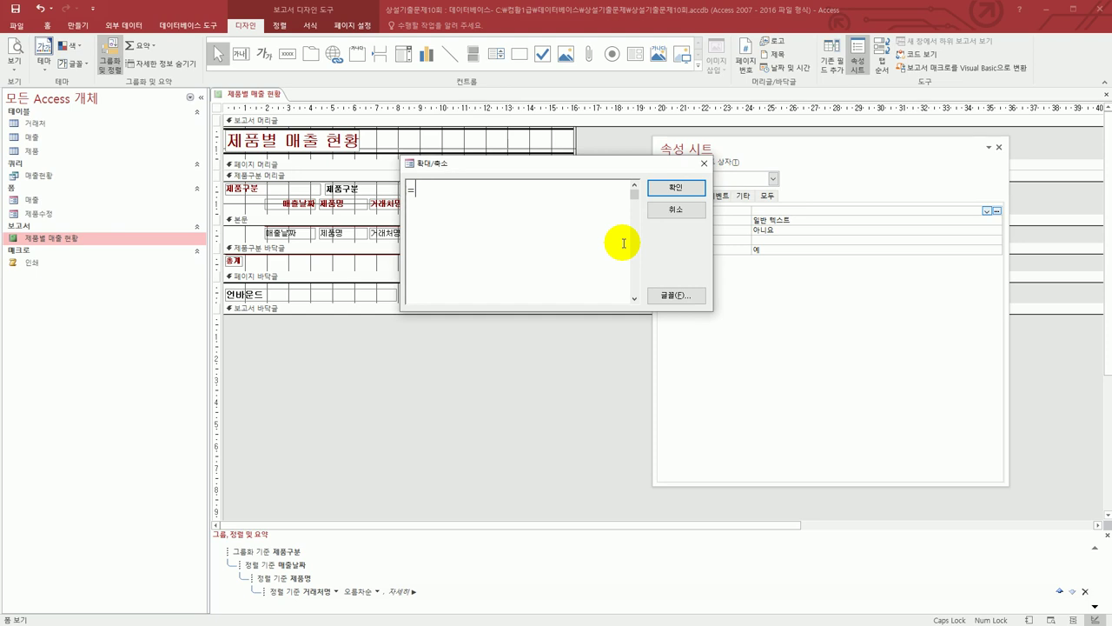
type("SUM([구입ㄷ단가])")
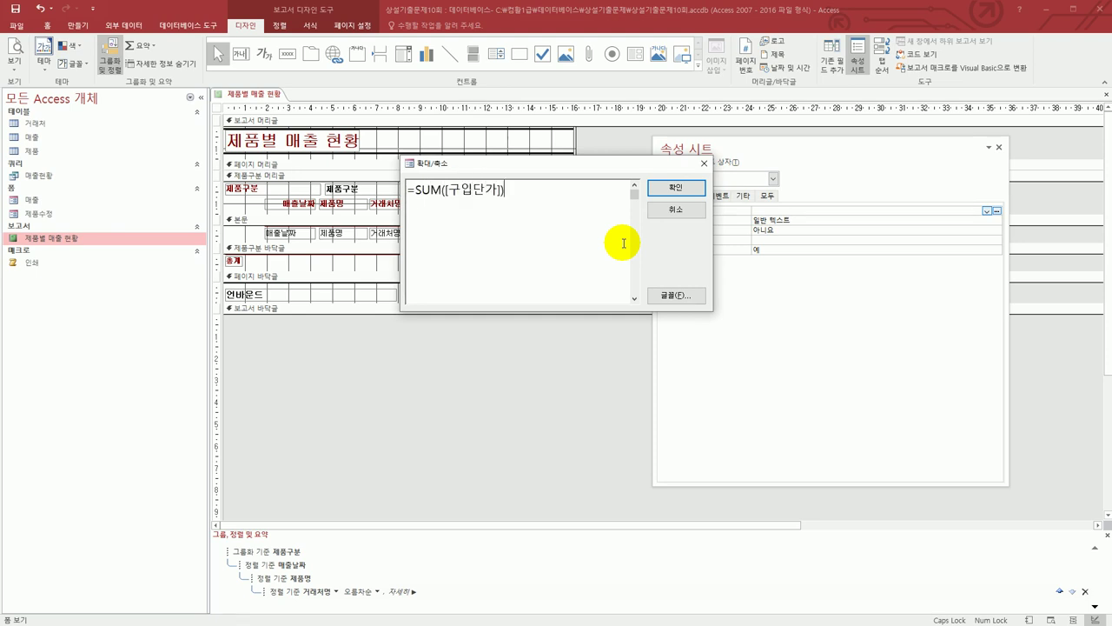
left_click(677, 189)
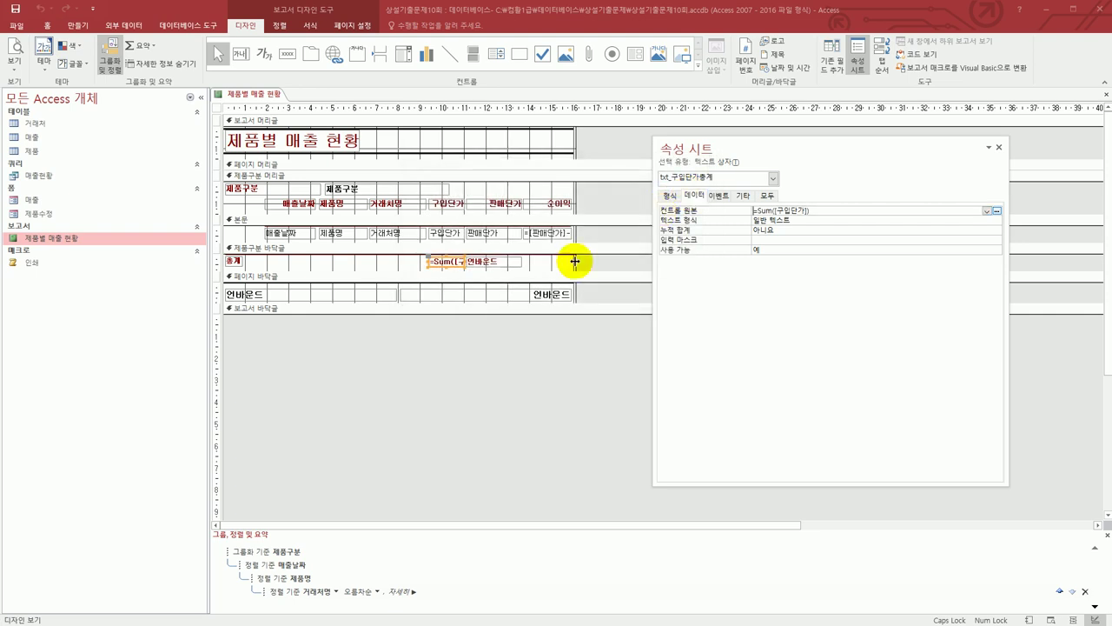
- Set the control source of txt_판매단가총계 in the 제품구분 footer to =SUM([판매단가])
left_click(511, 262)
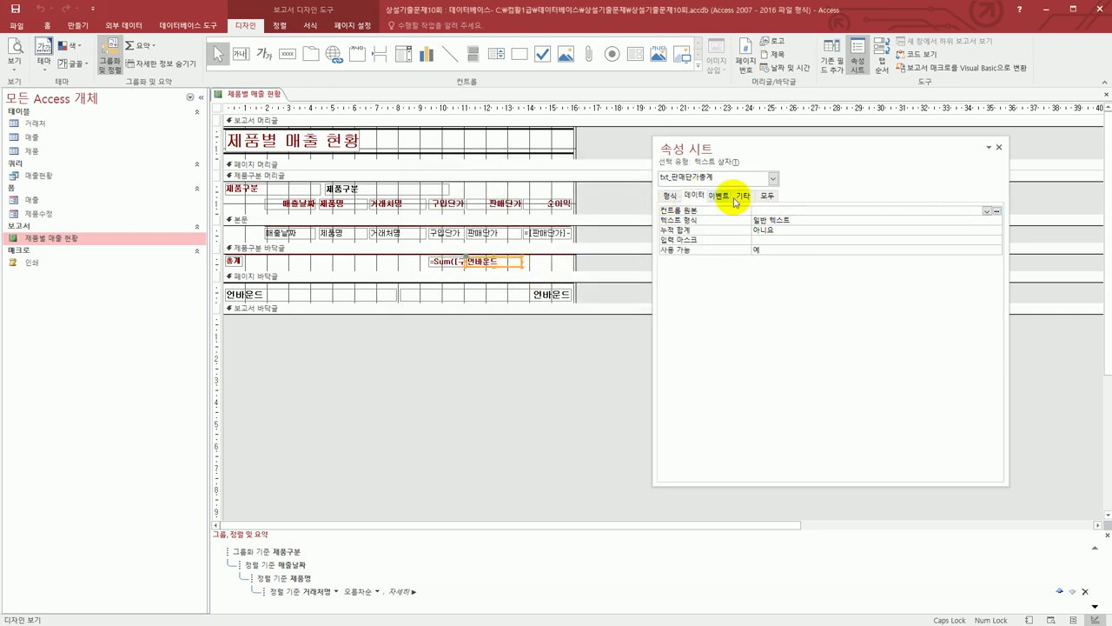
left_click(781, 211)
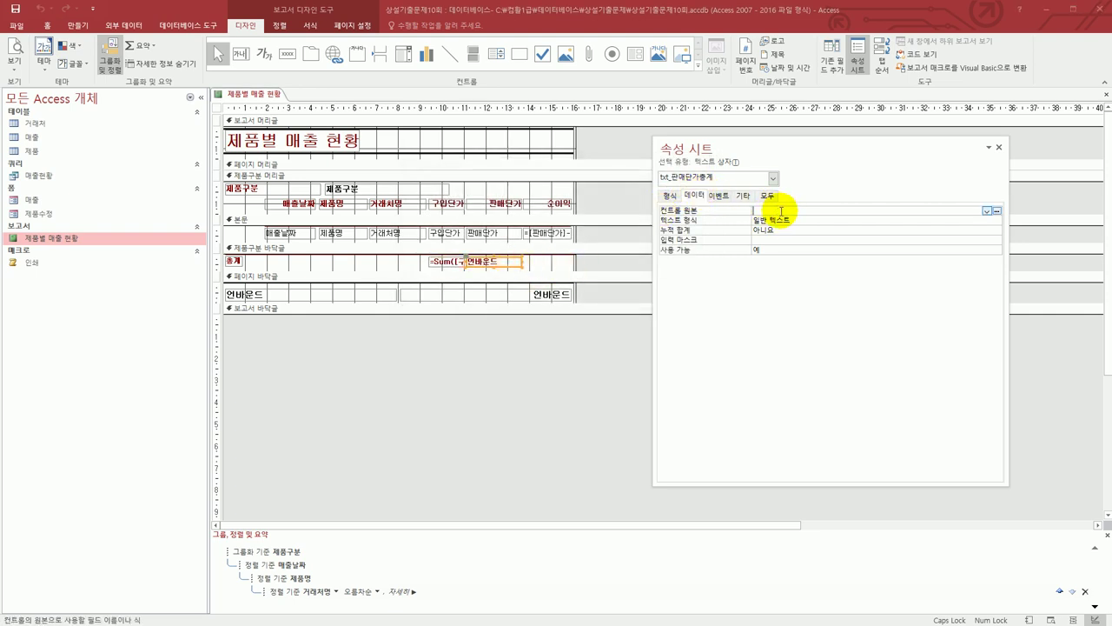
key("shift+F2")
type("=ㄴ")
key("BackSpace")
key("BackSpace")
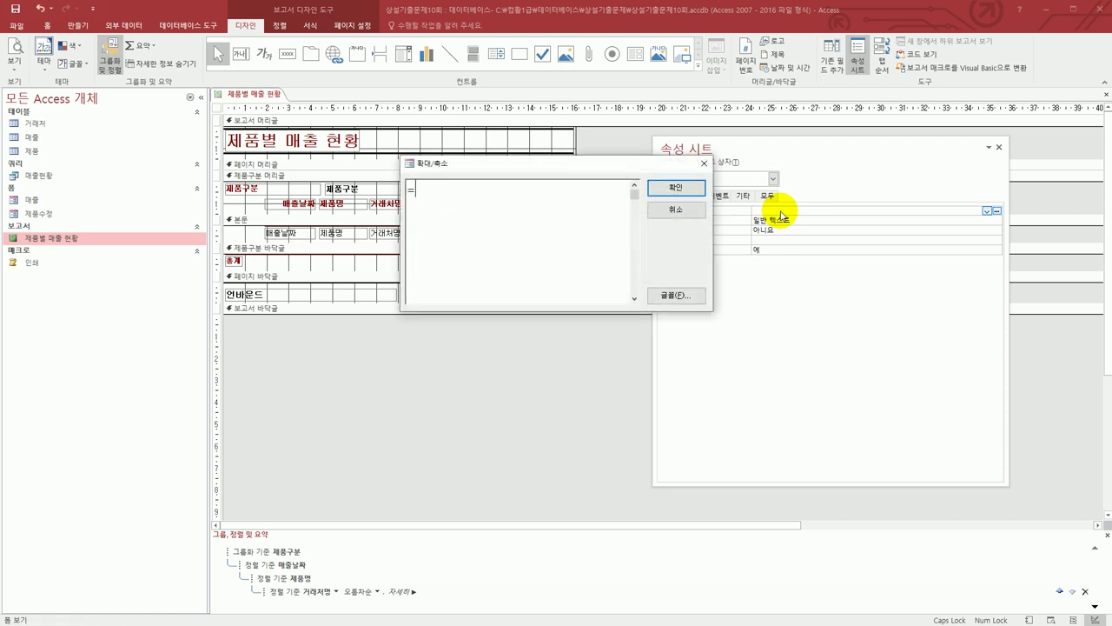
type("SUM([판매단가]")
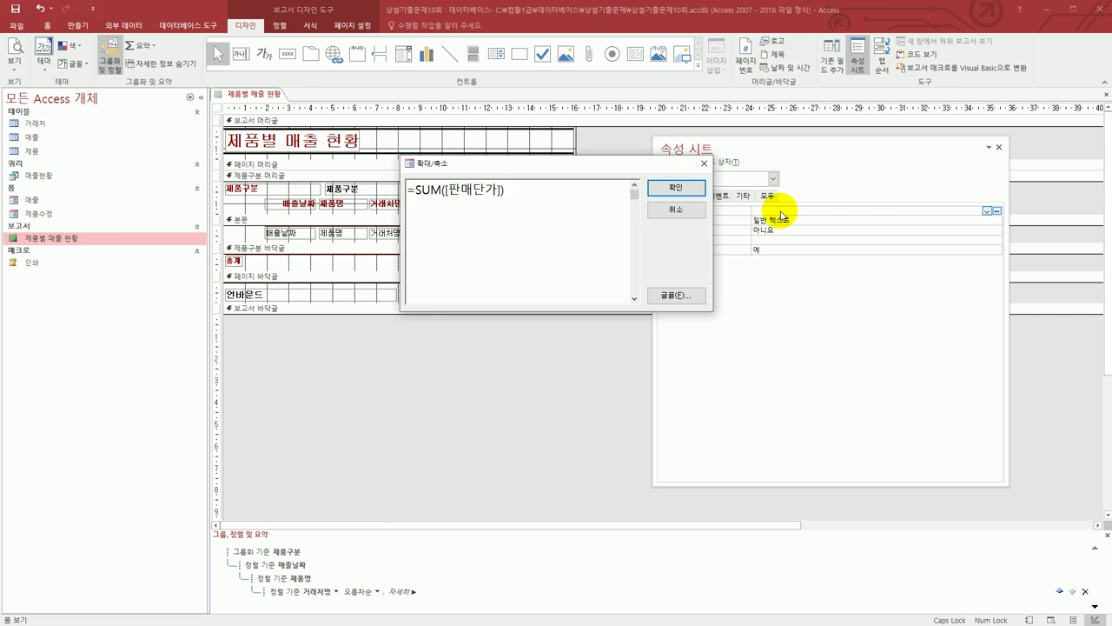
type(")")
left_click(668, 187)
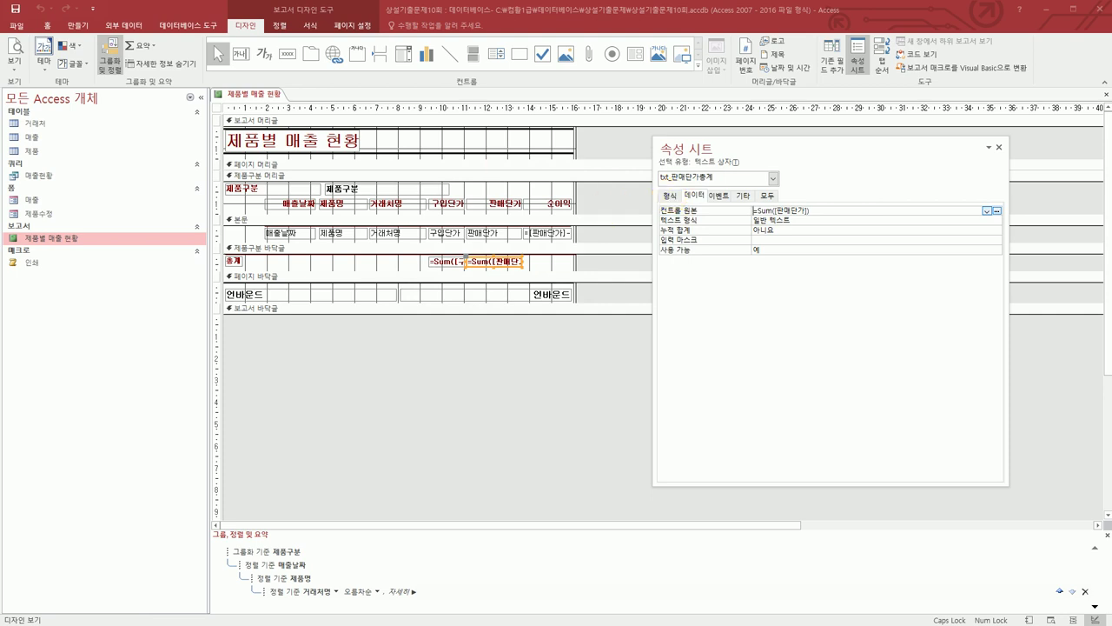
- Check the exercise instructions for the date control, then return to Access and select txt_날짜 in the page footer
key("alt+Tab")
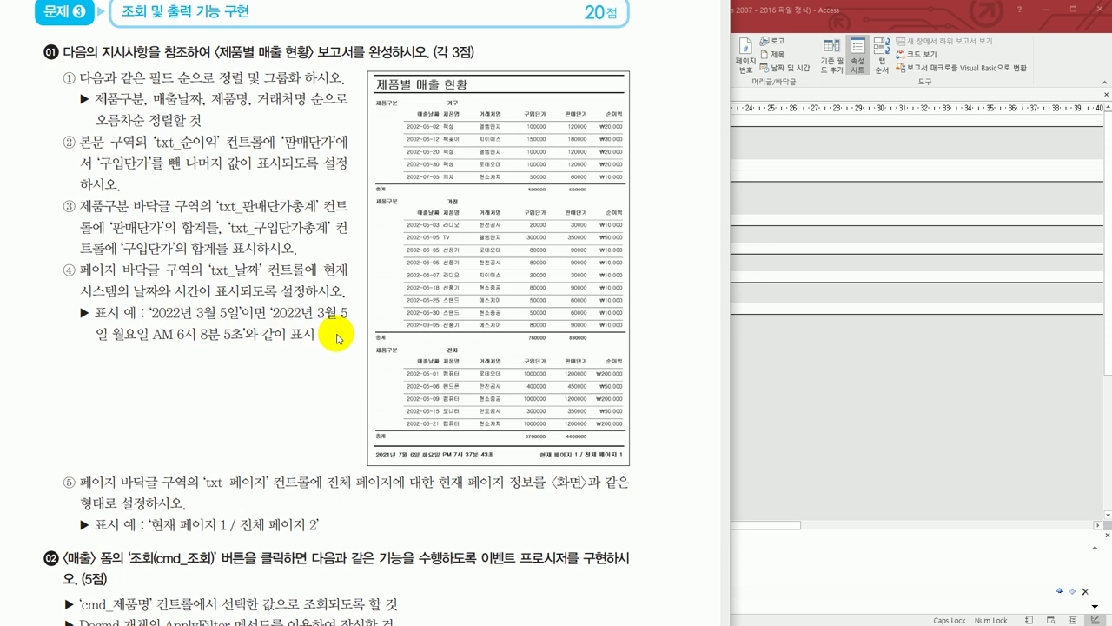
left_click(749, 34)
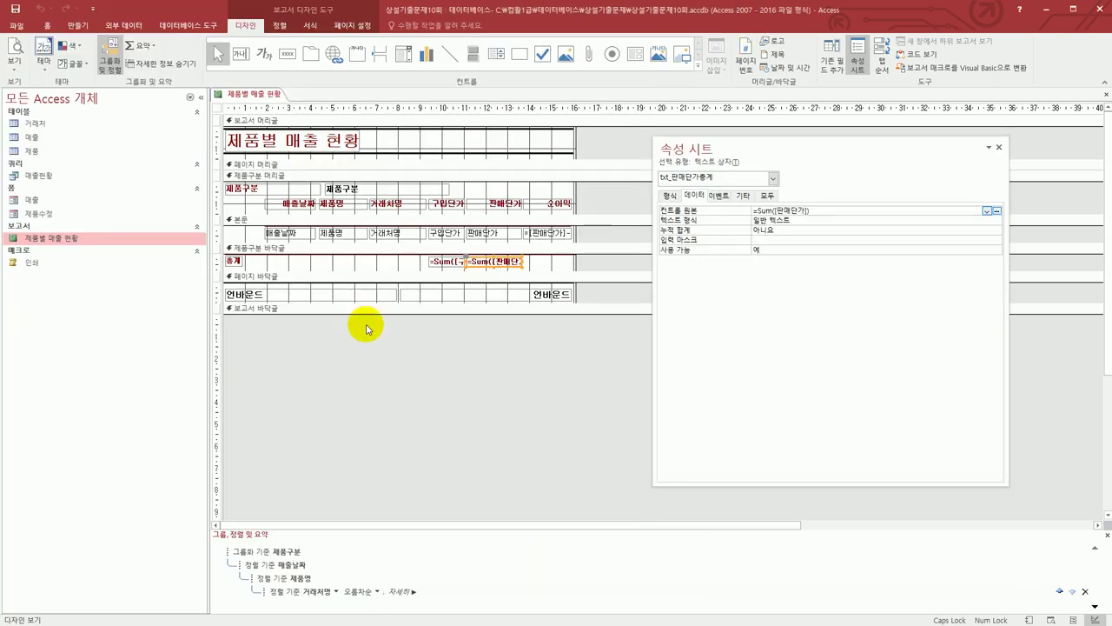
left_click(290, 297)
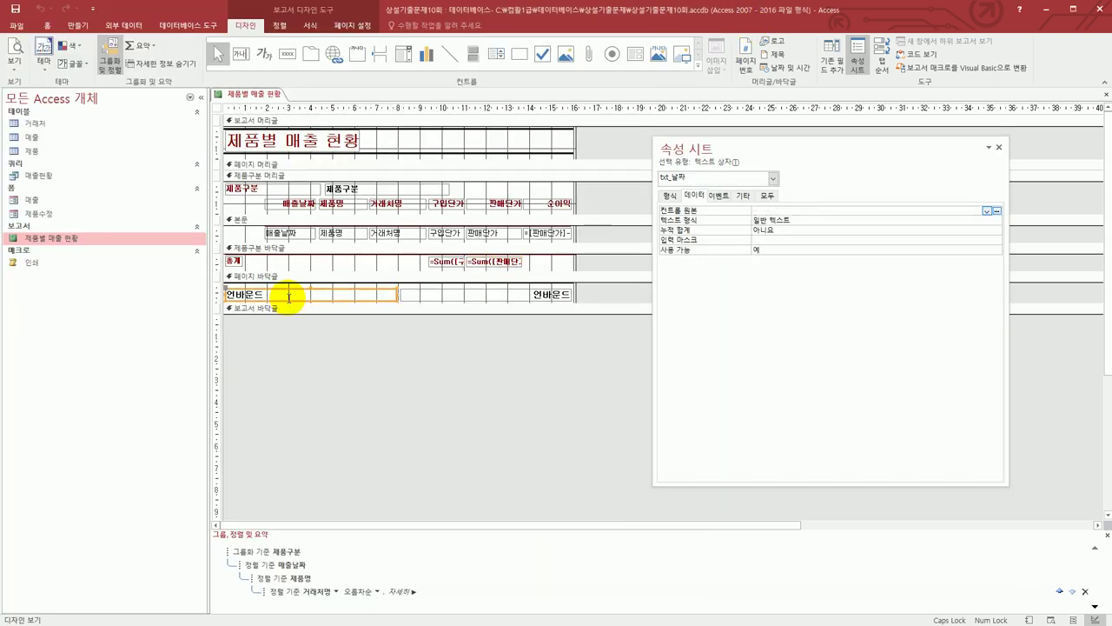
left_click(761, 210)
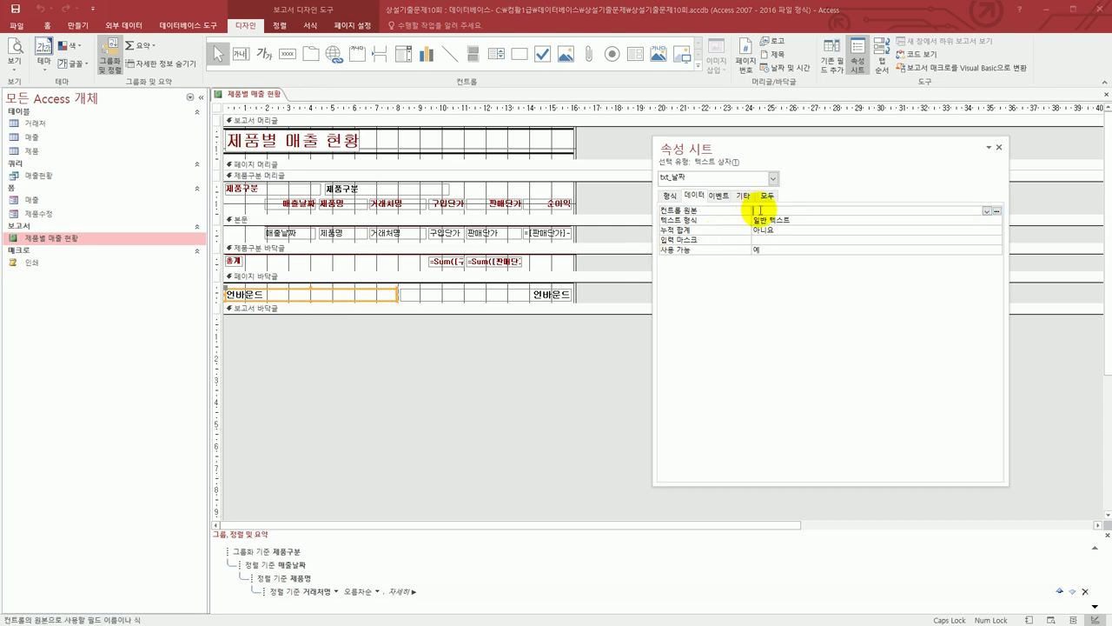
key("shift+F2")
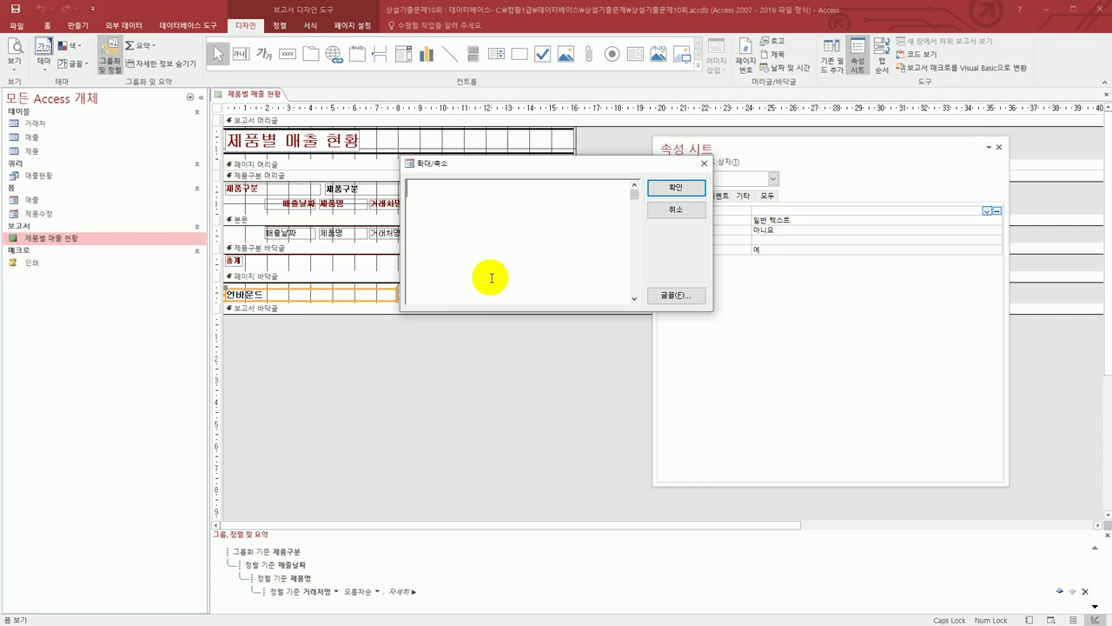
left_click(676, 209)
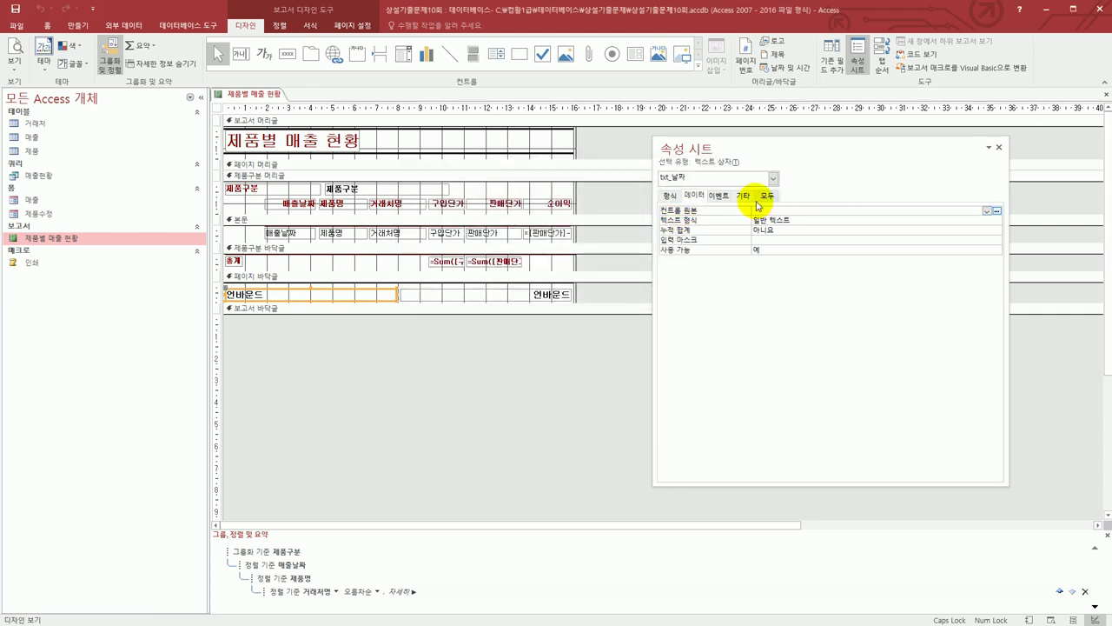
left_click(670, 196)
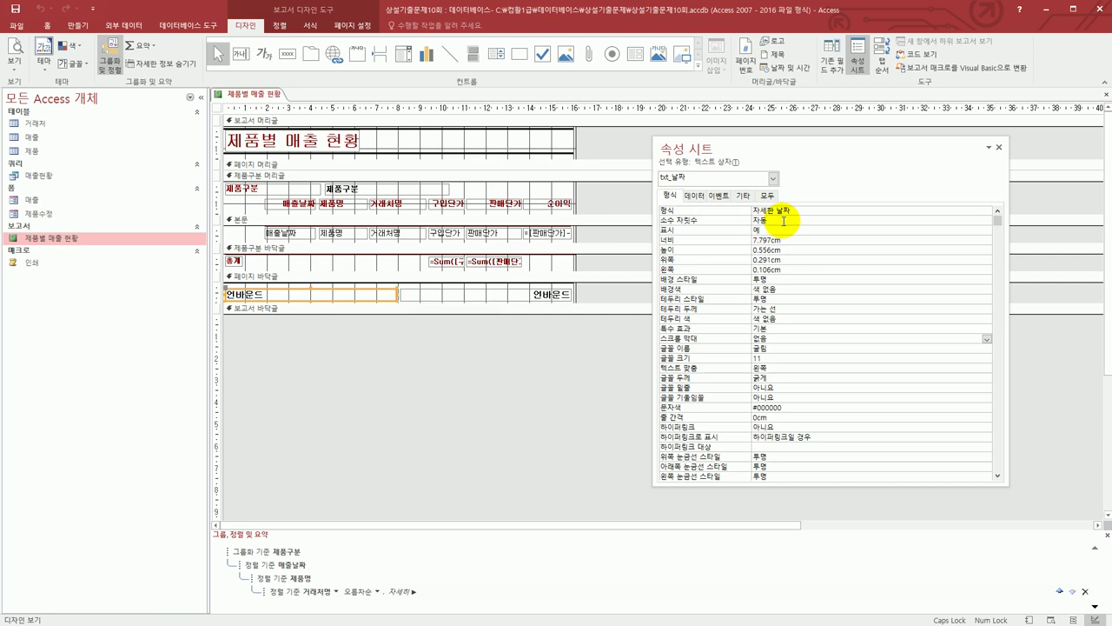
left_click(699, 196)
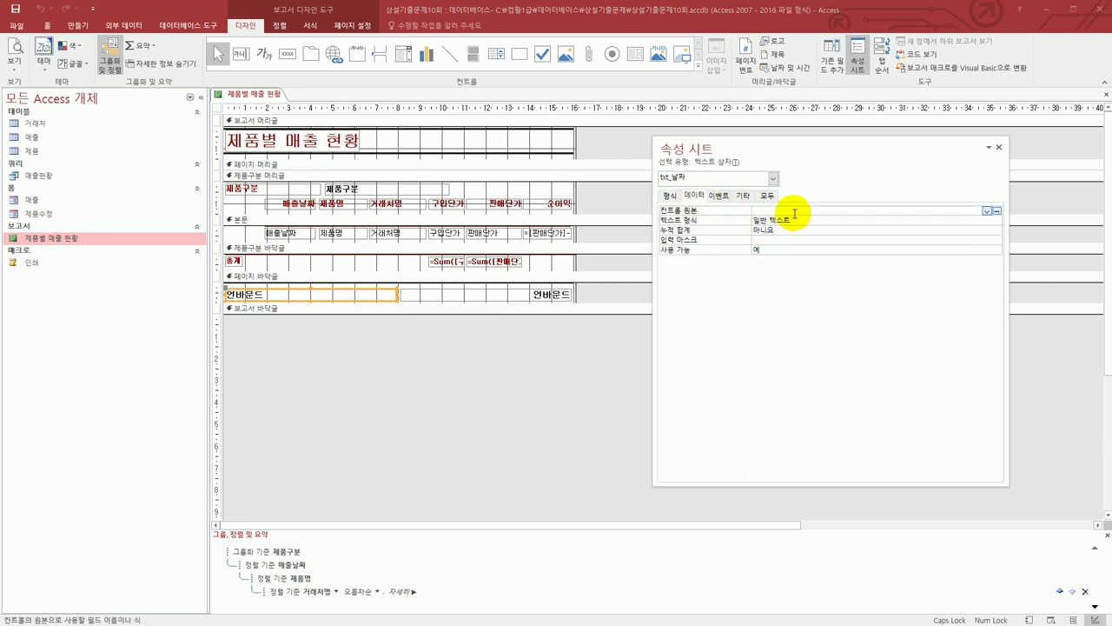
- Set the control source of txt_날짜 in the page footer to =NOW()
key("shift+F2")
type("=JN")
key("BackSpace")
key("BackSpace")
type("NO")
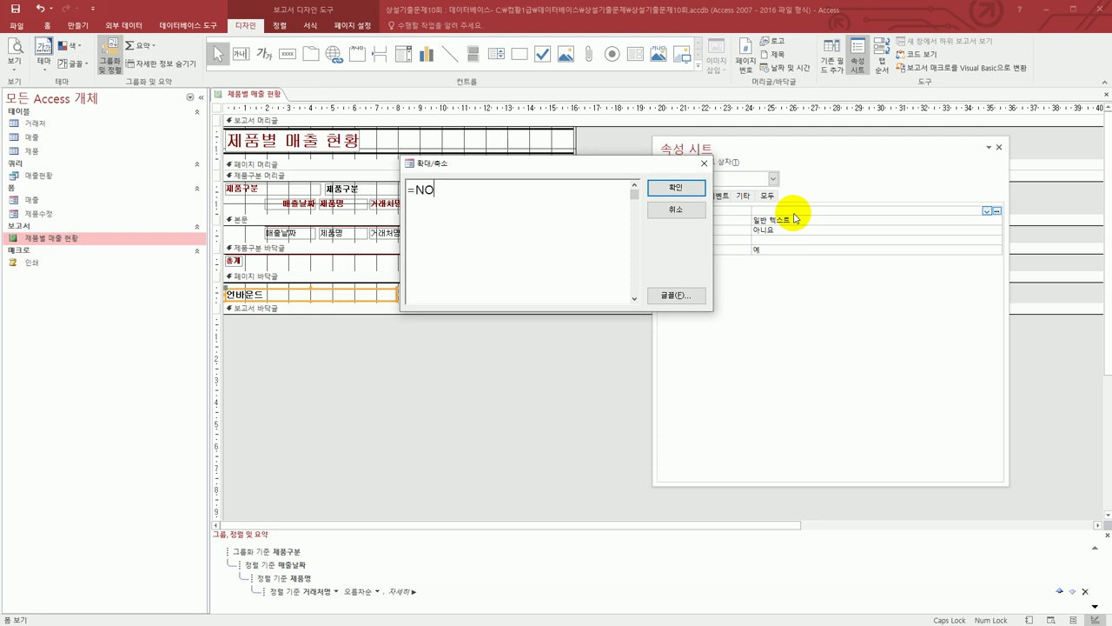
type("W()")
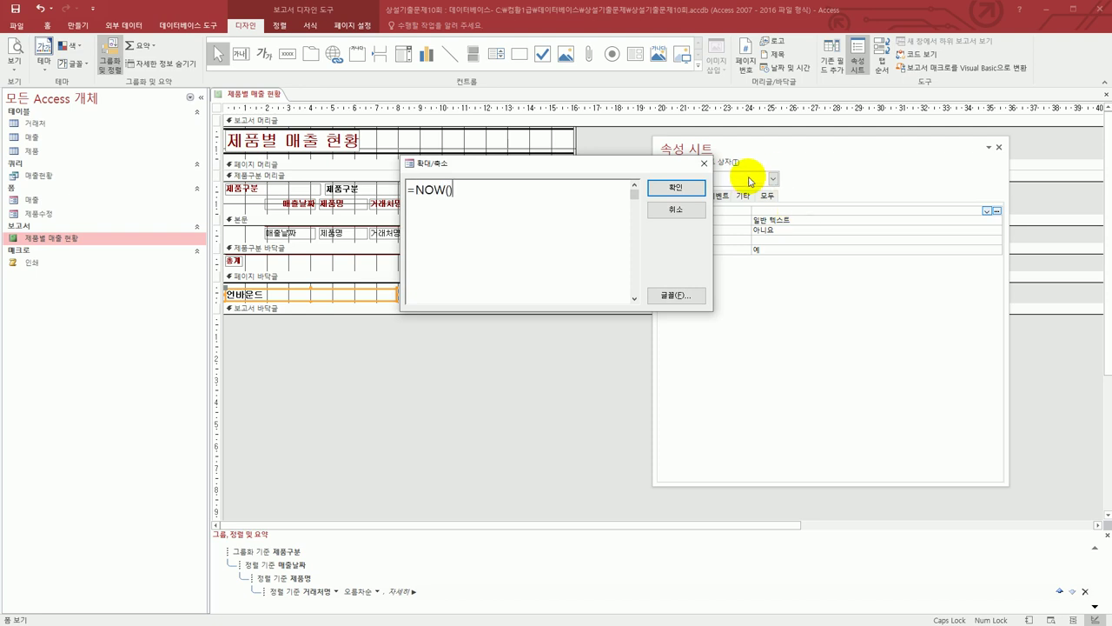
left_click(676, 187)
- Replace the display format of txt_날짜 with the date and weekday part yyyy년 m월 d일 aaaa
left_click(768, 198)
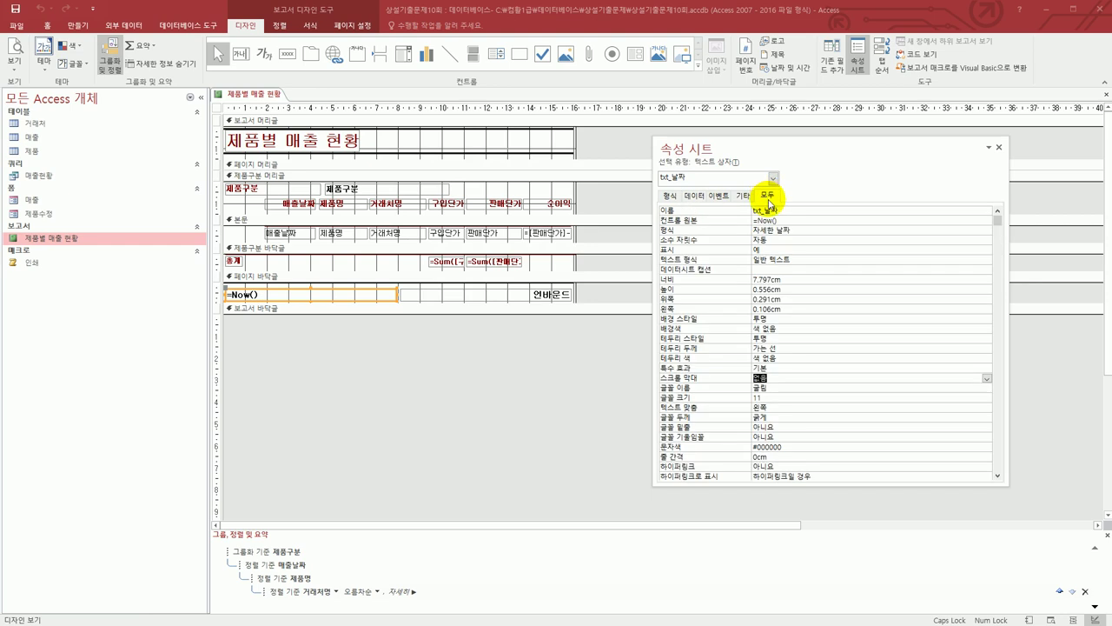
left_click(794, 230)
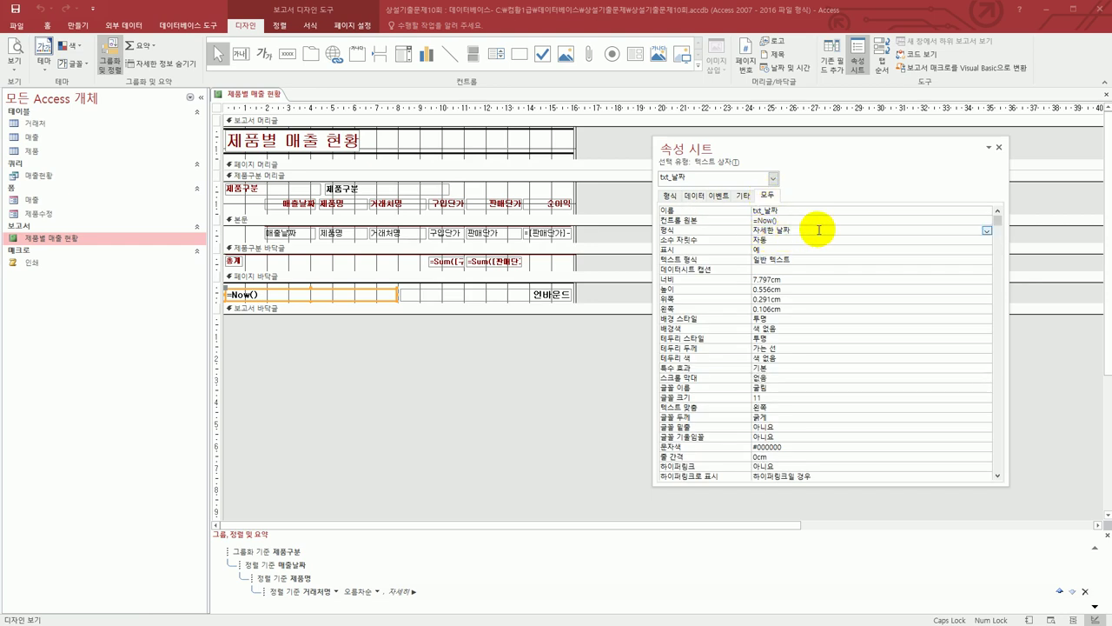
key("shift+F2")
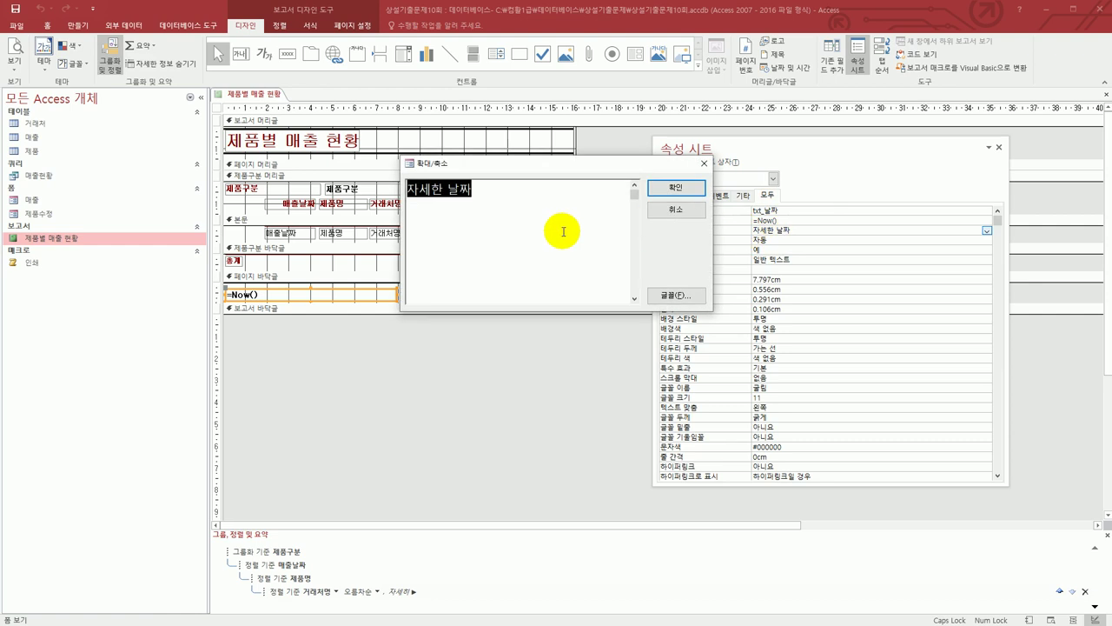
key("Delete")
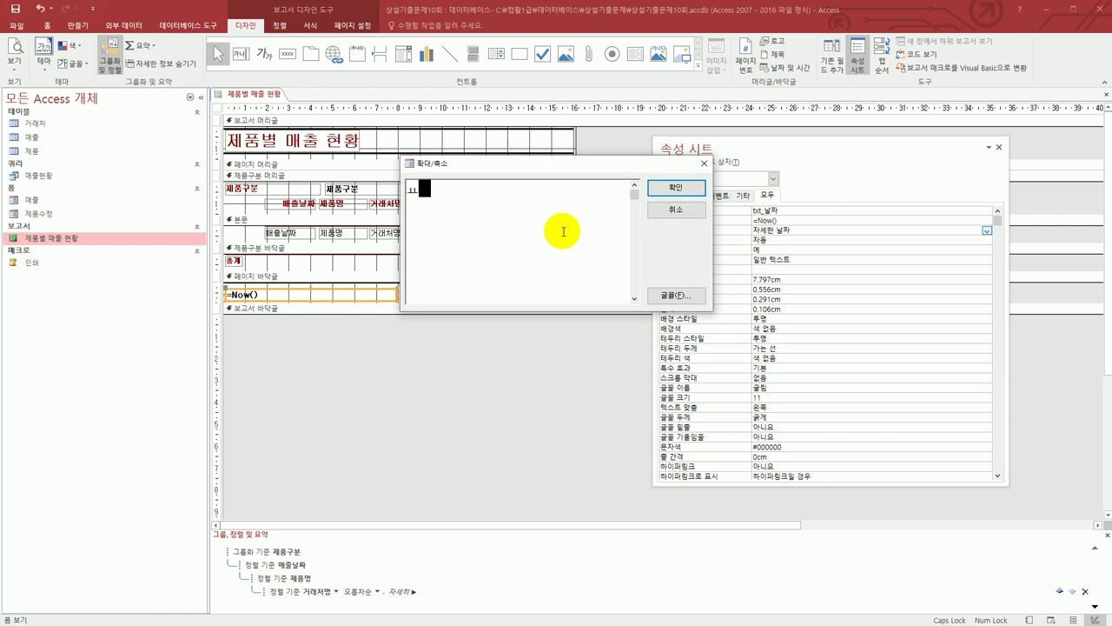
type("yyyy")
key("BackSpace")
key("BackSpace")
key("BackSpace")
key("BackSpace")
key("Caps_Lock")
type("yyyy년 ")
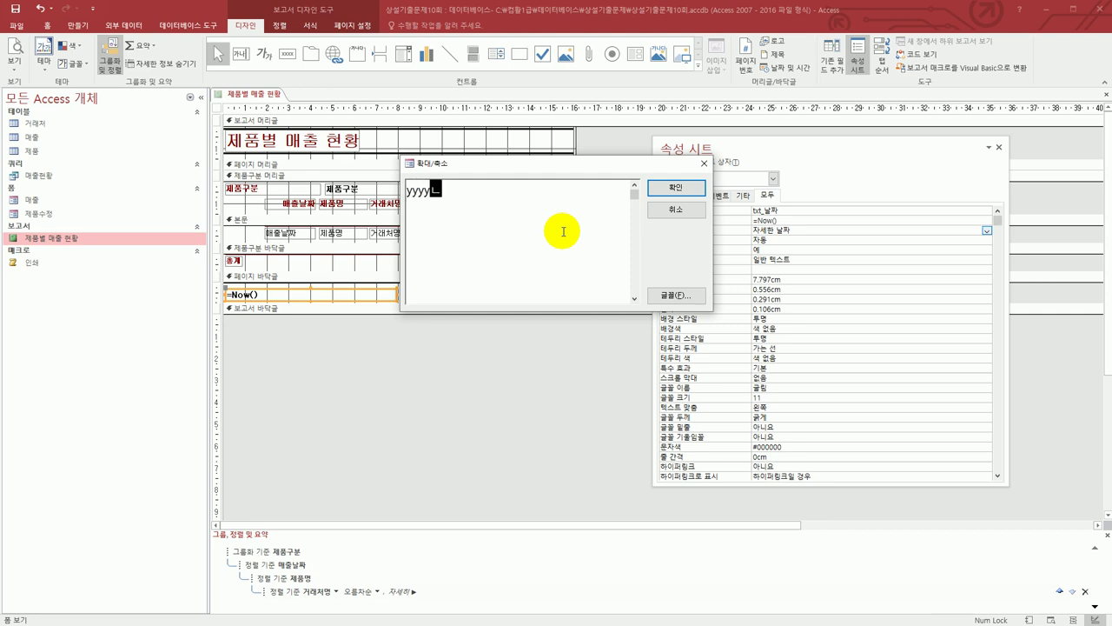
type("m")
type("dnjf ㅇdl")
key("BackSpace")
key("BackSpace")
key("BackSpace")
key("BackSpace")
key("BackSpace")
key("BackSpace")
key("BackSpace")
key("BackSpace")
type("월 dlf")
key("BackSpace")
key("BackSpace")
type("ㅇㅣㄹ ㅁ")
key("BackSpace")
key("Hangul")
type("aa")
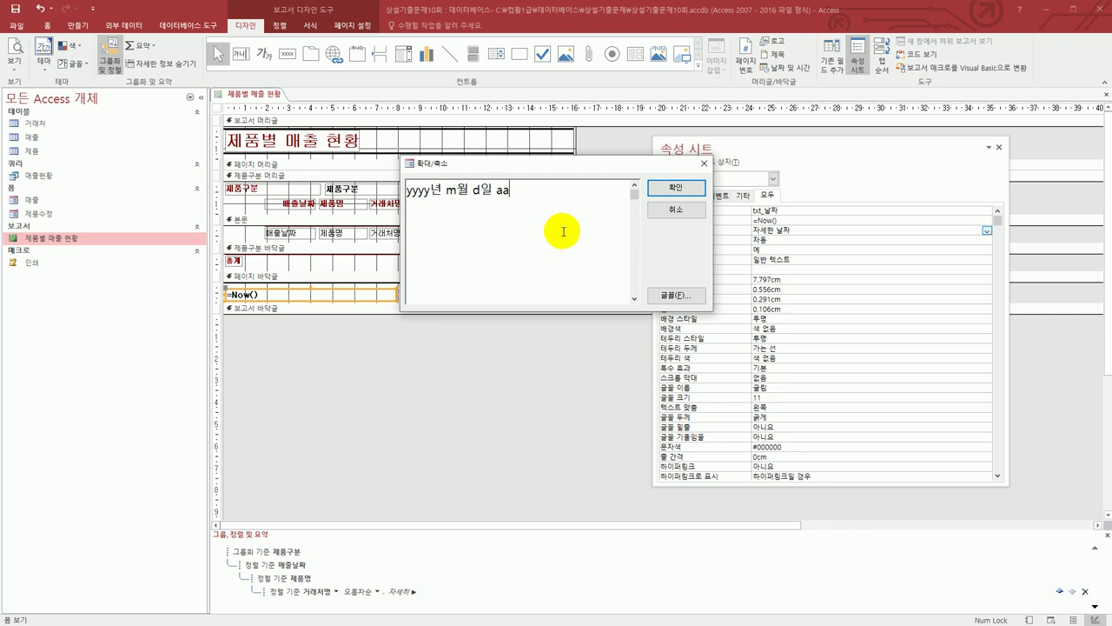
type("aa")
- Extend the txt_날짜 format with the time part AM/PM h시 n분 s초 and apply it
key("Hangul")
type("ㅁ")
key("BackSpace")
type("AM?")
key("BackSpace")
type("/PM")
key("BackSpace")
key("BackSpace")
key("BackSpace")
type("/PM h시 n분 s초")
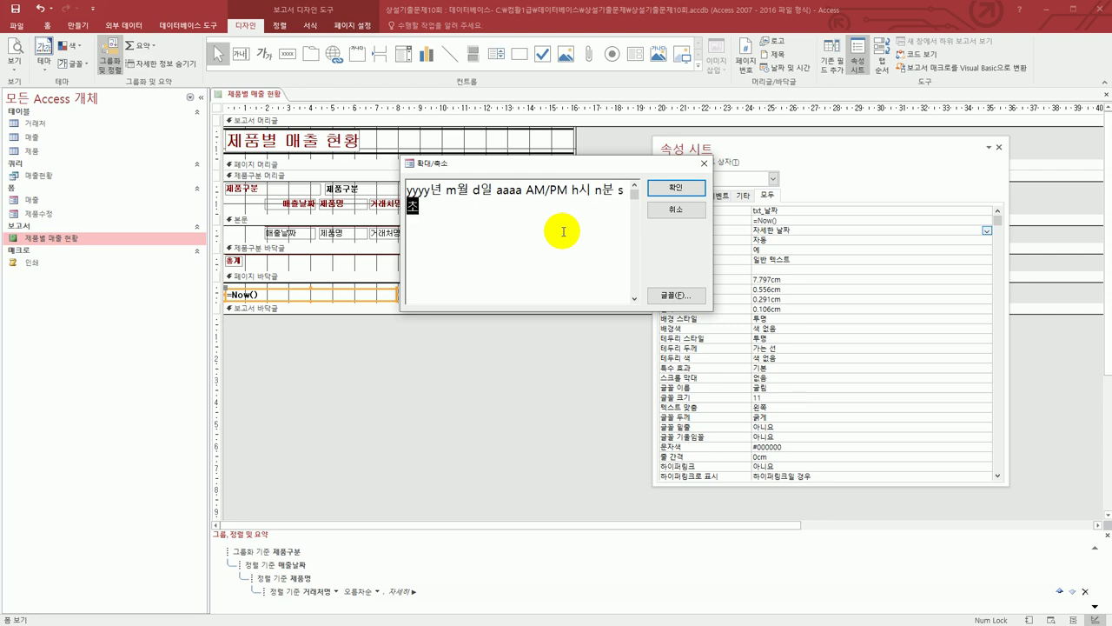
left_click(674, 189)
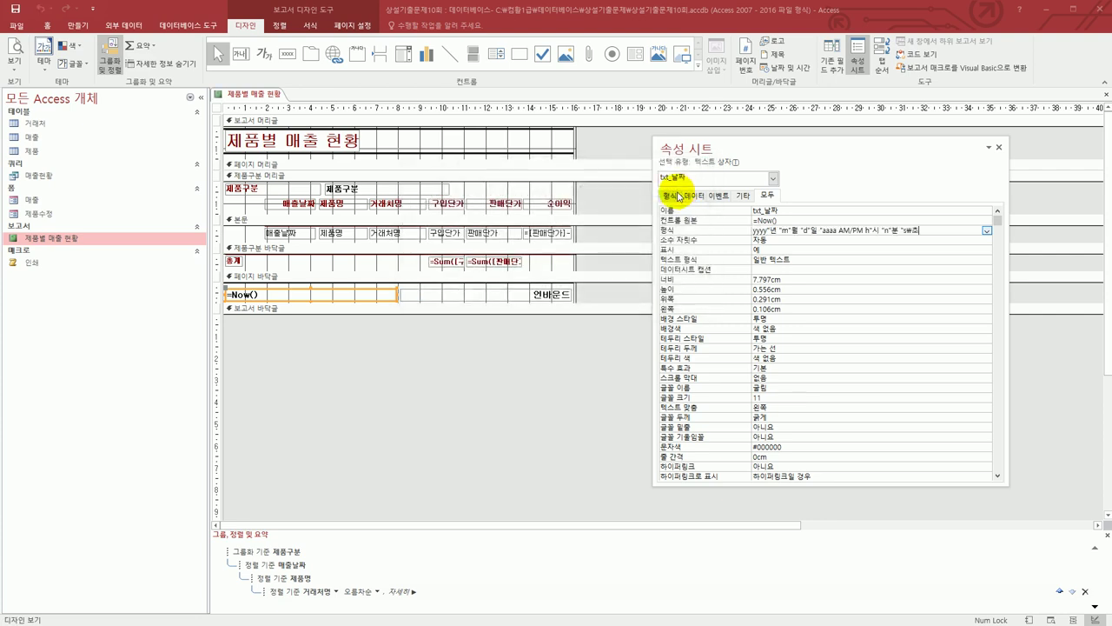
- Set the control source of txt_페이지 in the page footer to ="현재 페이지 " & [page] & " / 전체 페이지 " & [pages]
left_click(527, 293)
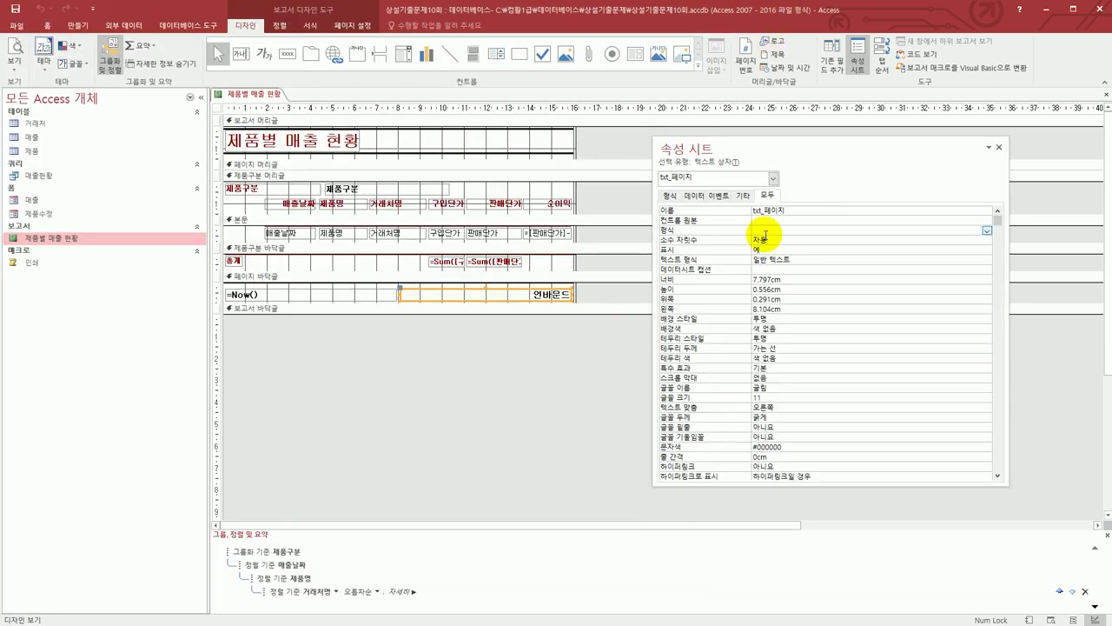
left_click(695, 197)
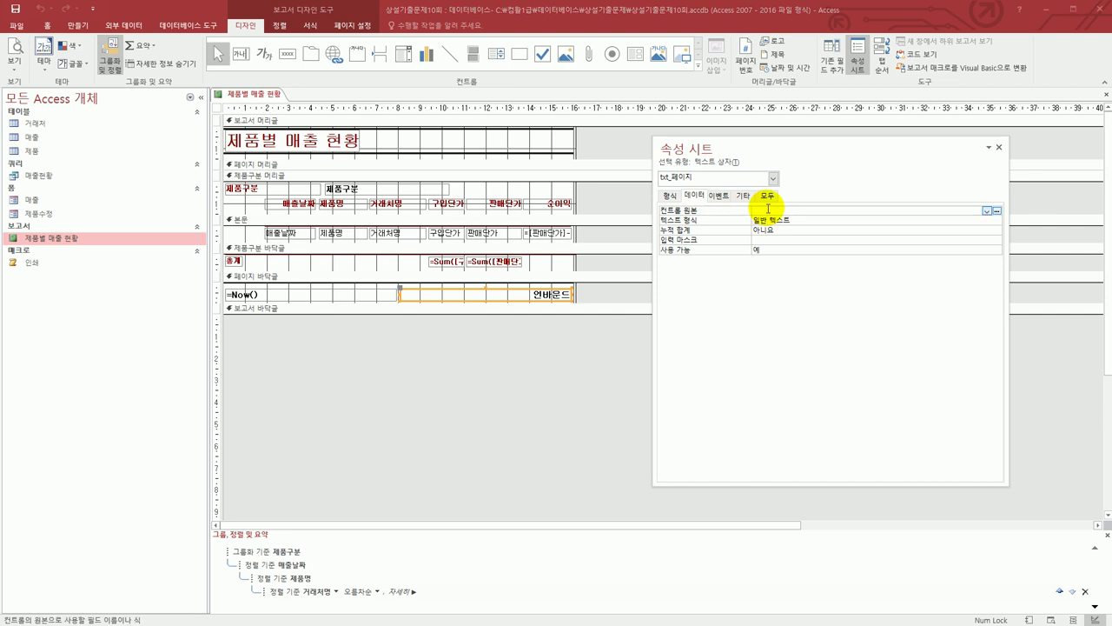
key("shift+F2")
type("=")
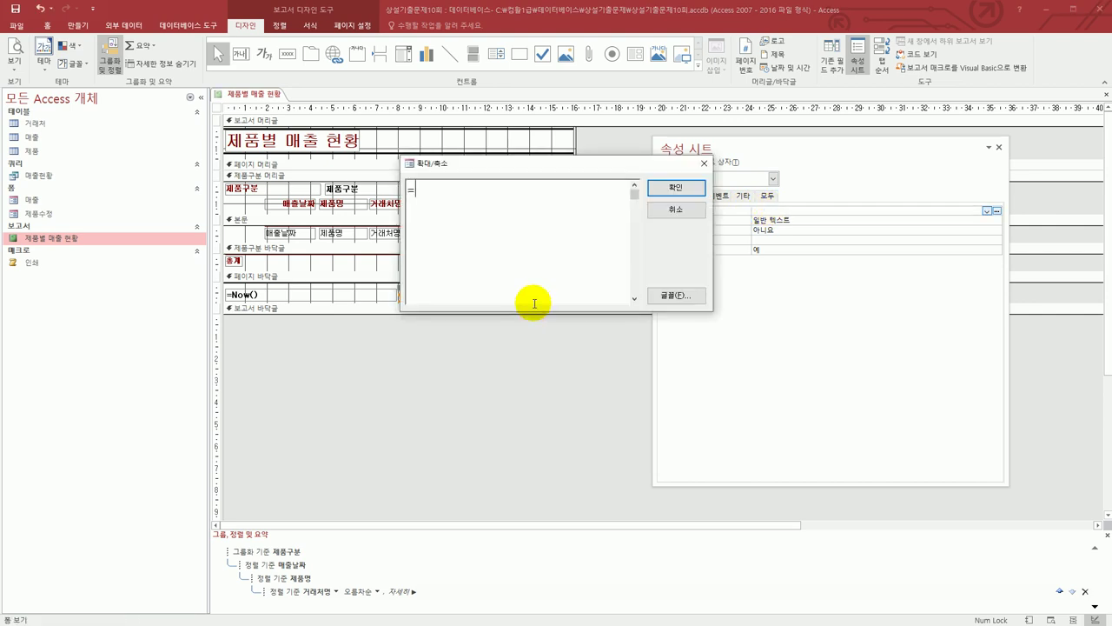
type("\"")
type("전체")
key("BackSpace")
key("BackSpace")
type("현재 페이지 \" & [p")
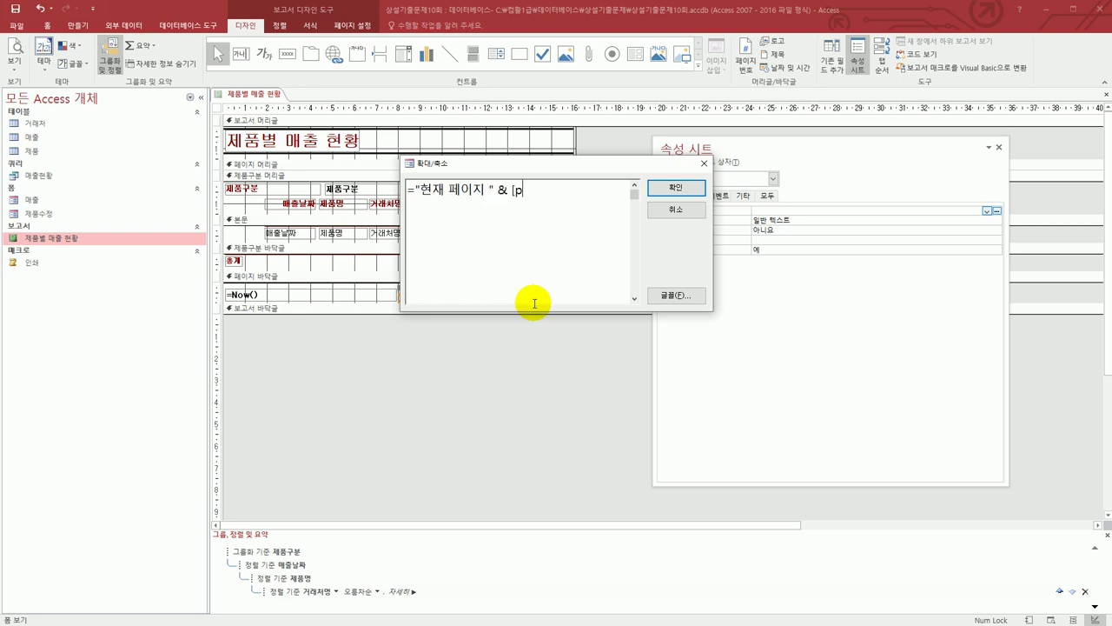
type("age] ")
type("& ")
type("\"")
type(" / ")
type("wp")
key("BackSpace")
key("BackSpace")
key("Hangul")
type("전ㅊㅔ 페이지")
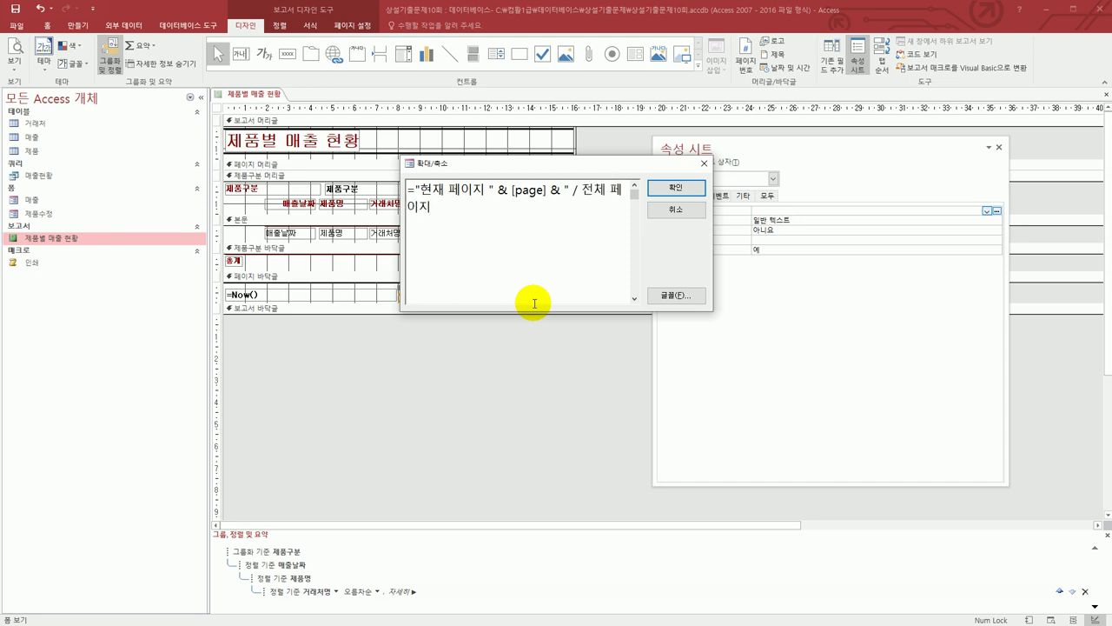
type(" \" & [pages]")
left_click(674, 187)
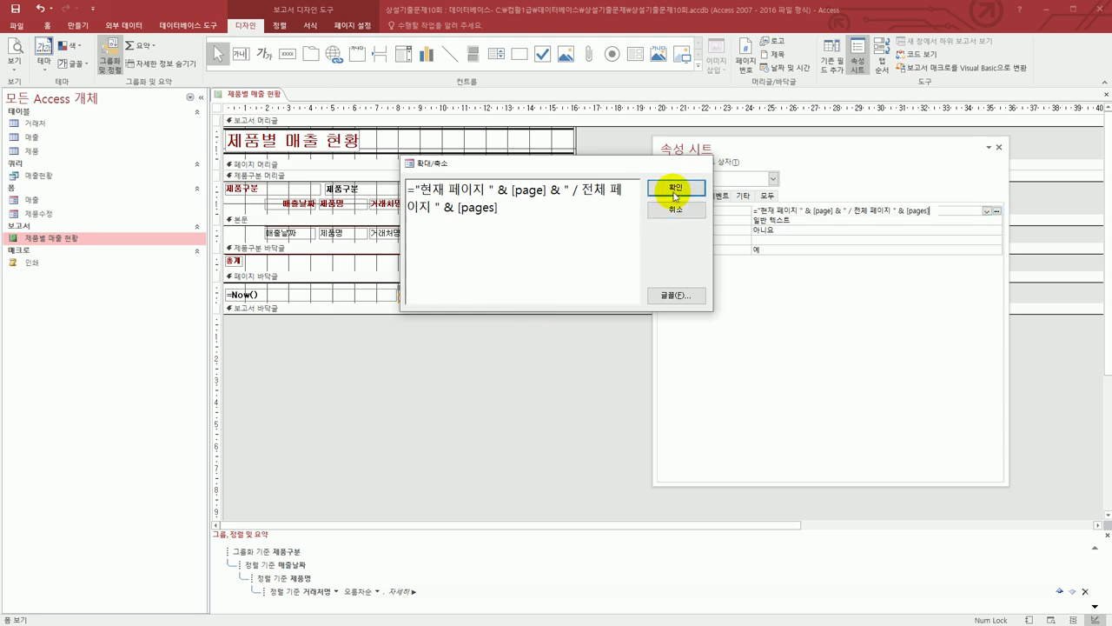
- Save the 제품별 매출 현황 report and switch from Design view to view its output
left_click(15, 17)
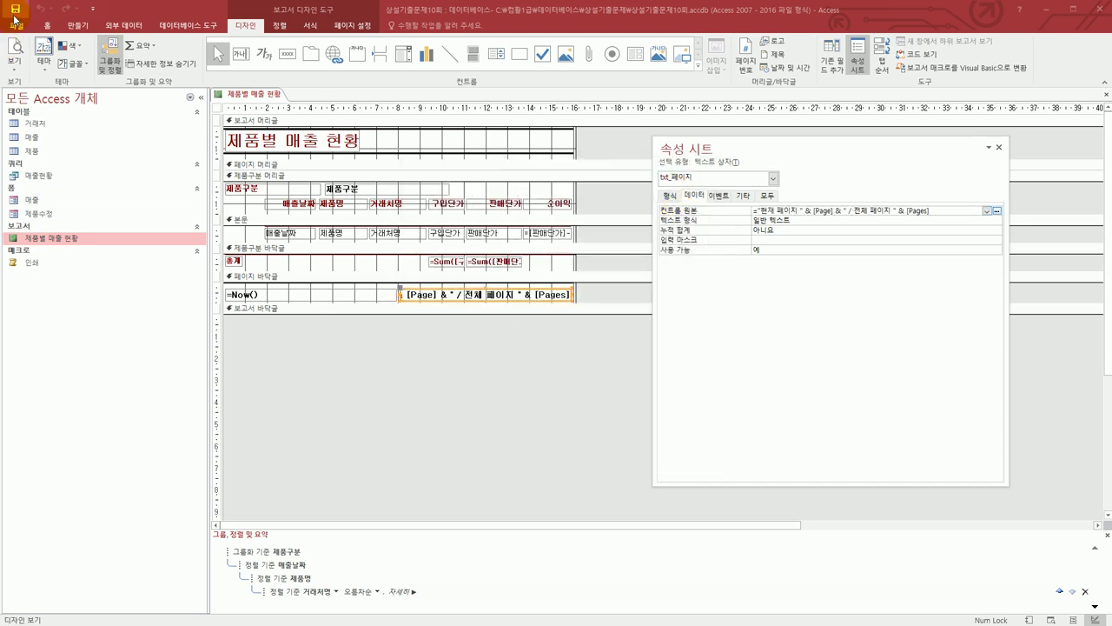
left_click(17, 49)
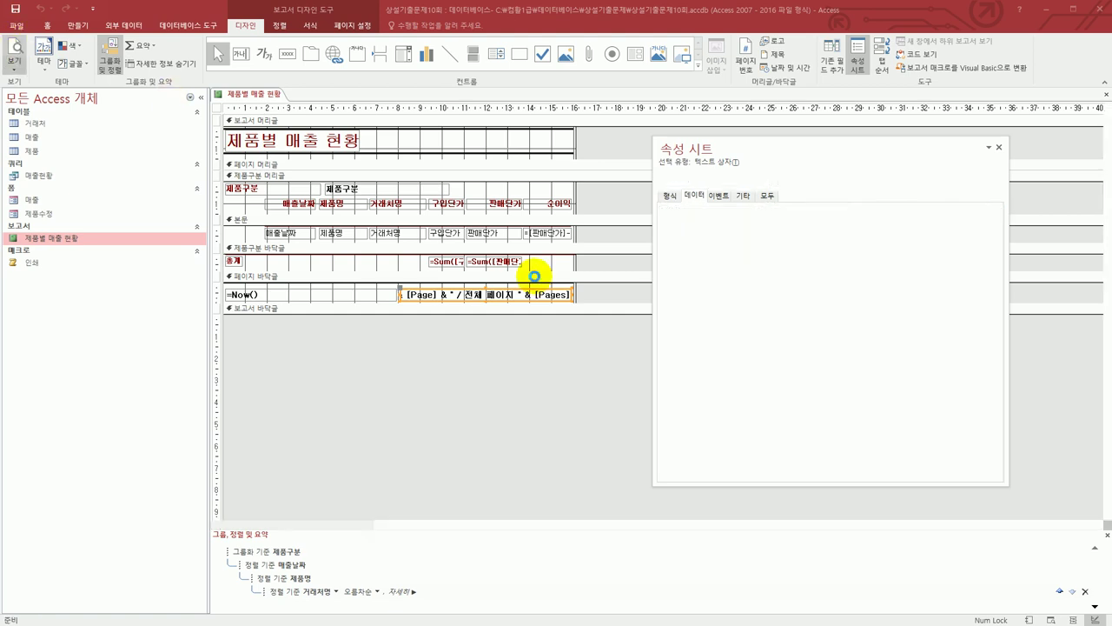